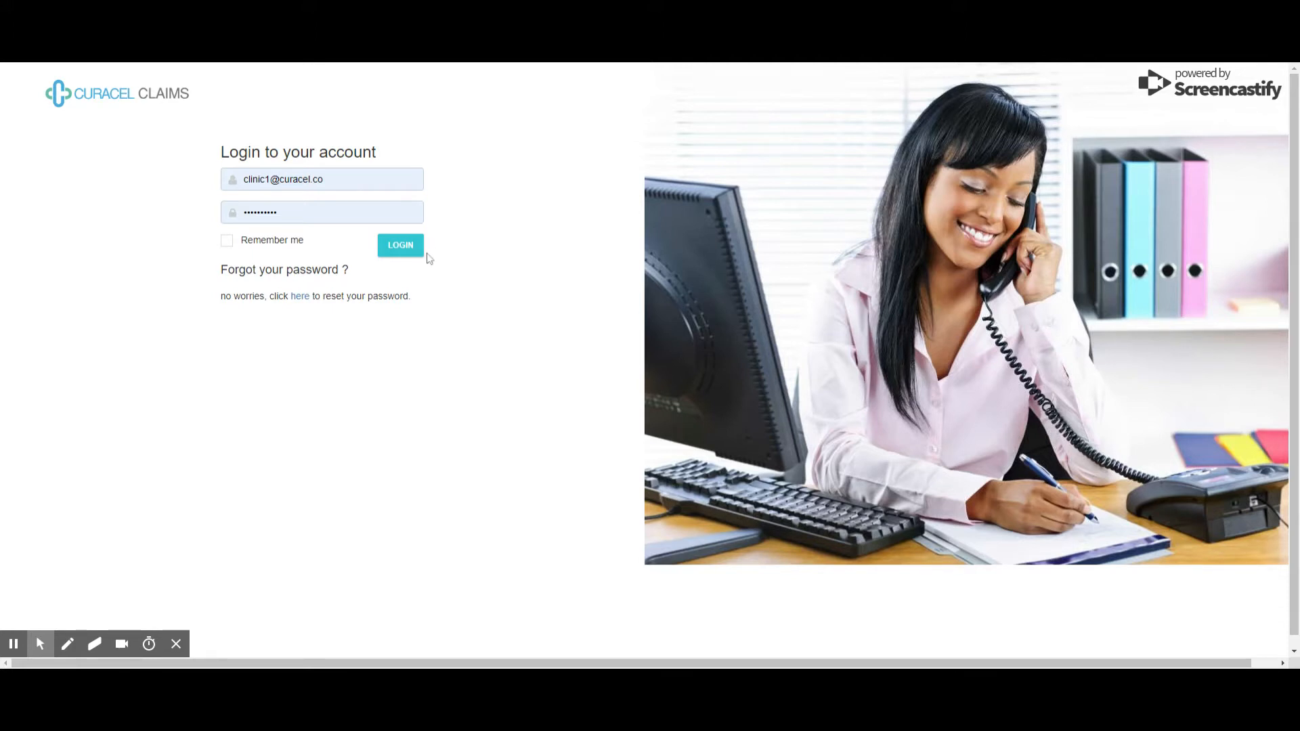
Log in to the clinic account in Curacel Claims
left_click(408, 250)
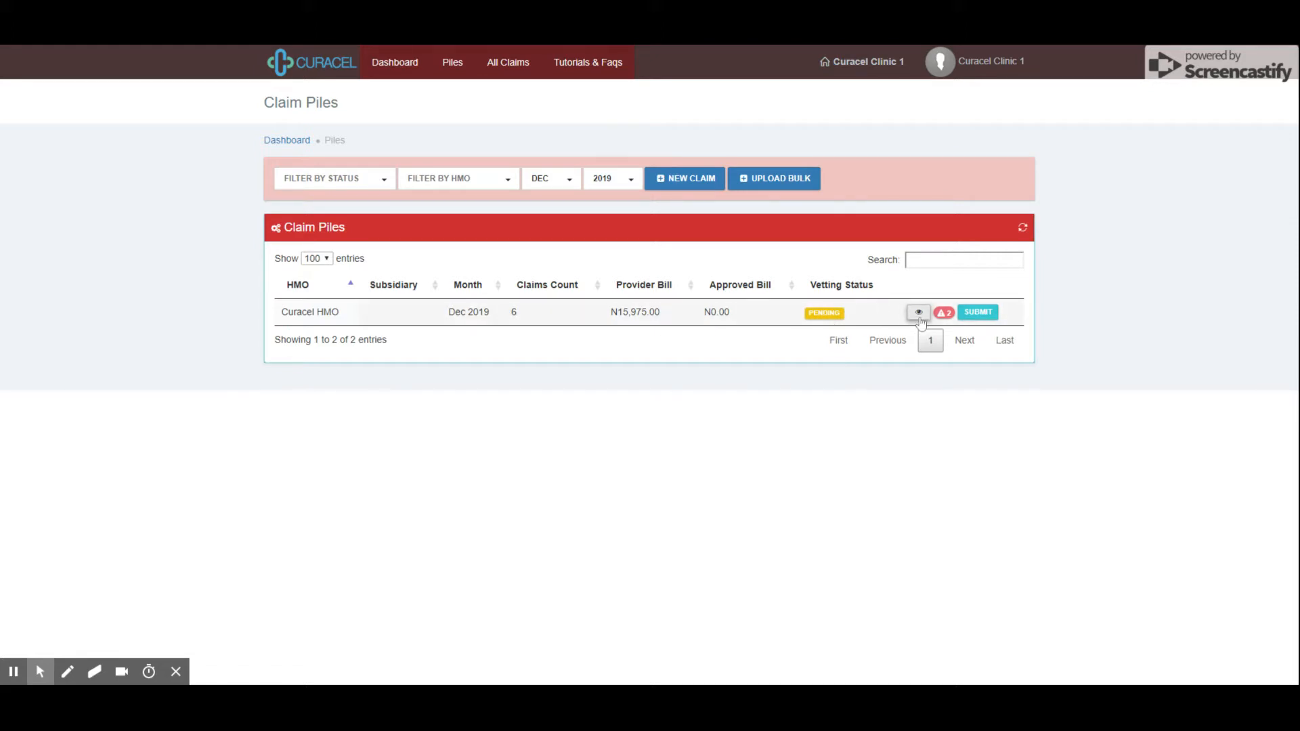
Open the Dec 2019 Curacel HMO pile and check its unsubmitted-claims warning badge
left_click(920, 315)
mouse_move(945, 319)
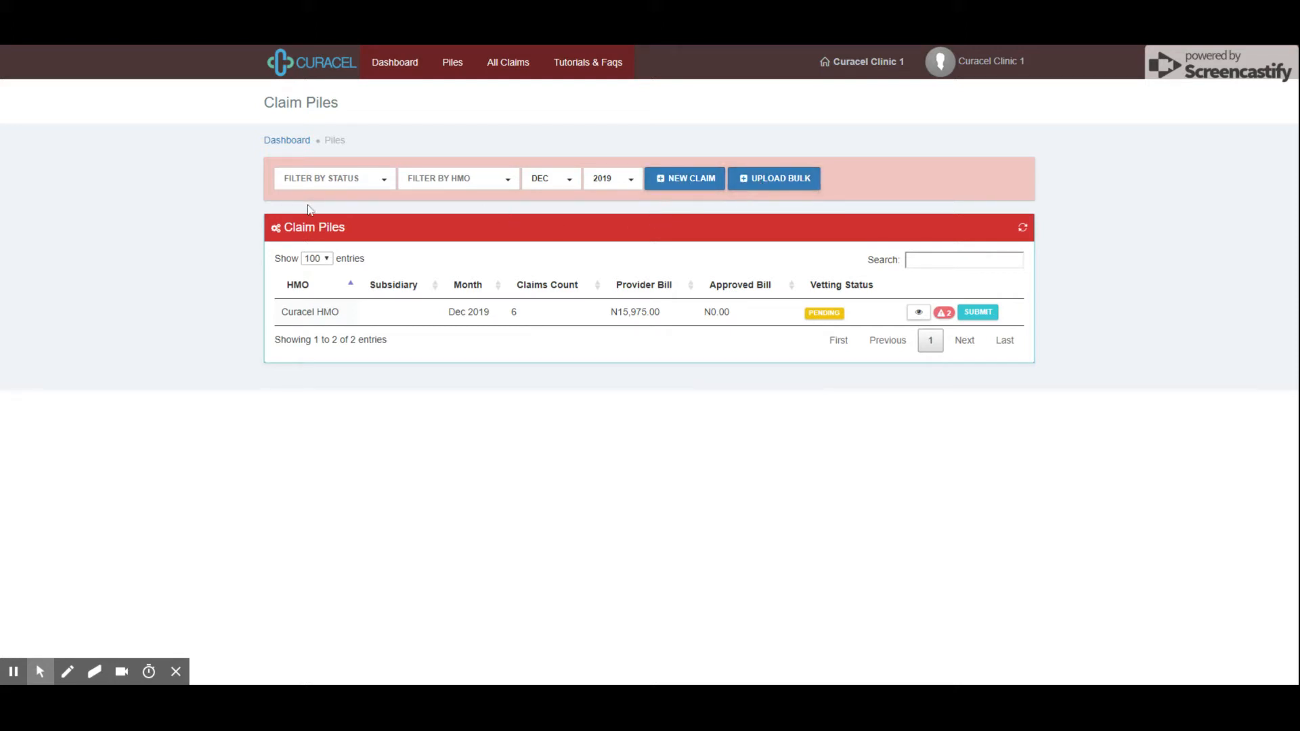
Review the status, HMO, month and year filter options, then show All Claims
left_click(336, 179)
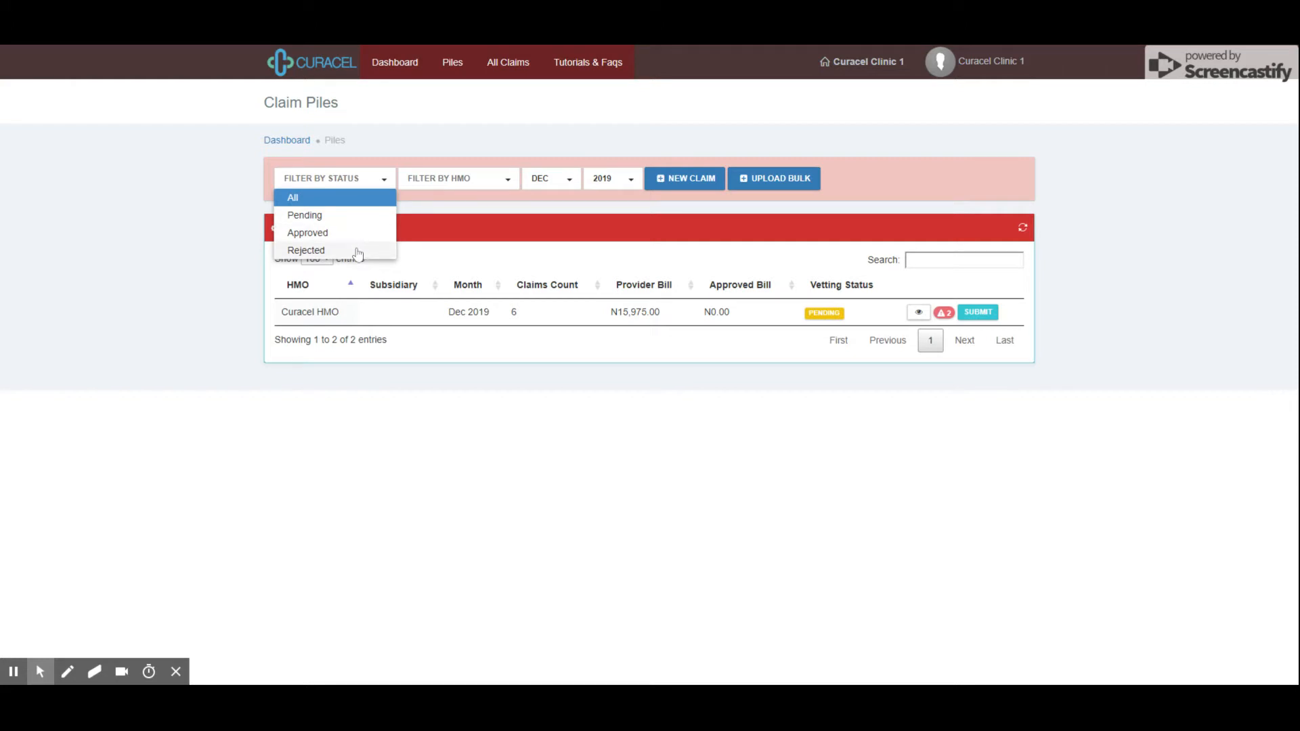
left_click(489, 181)
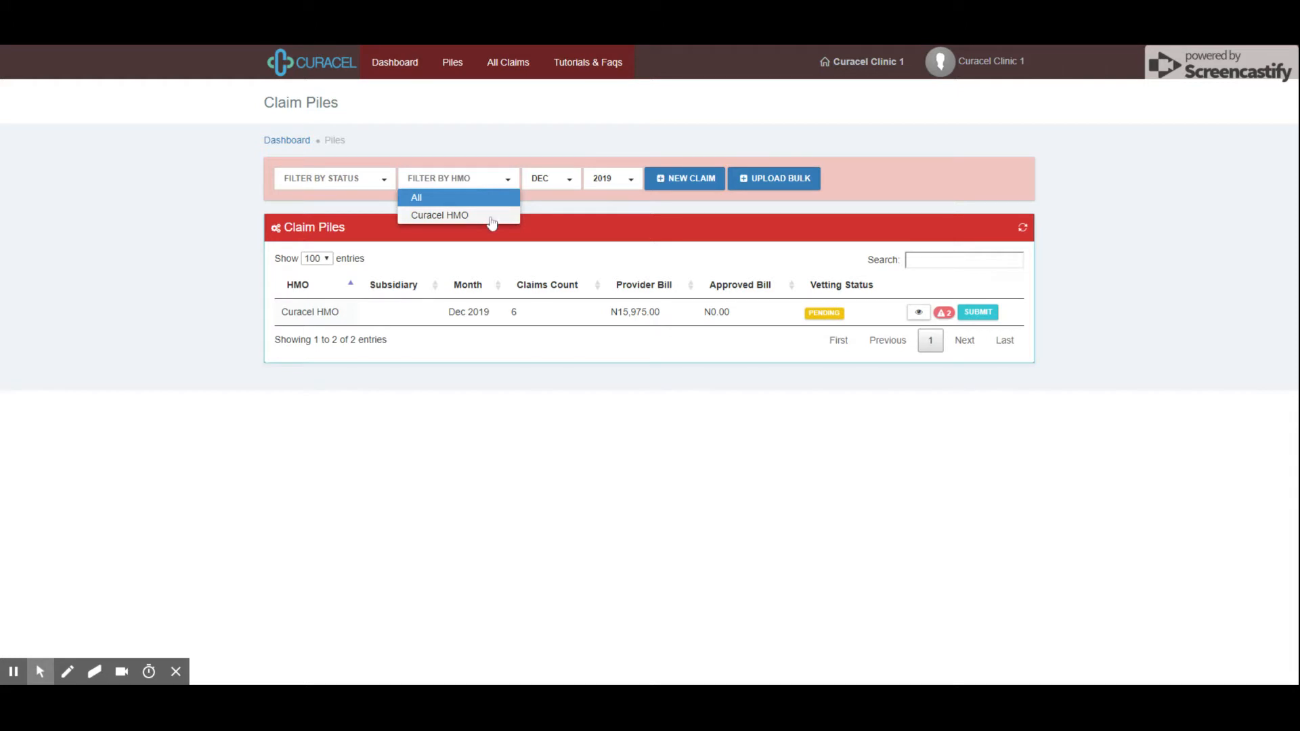
left_click(555, 182)
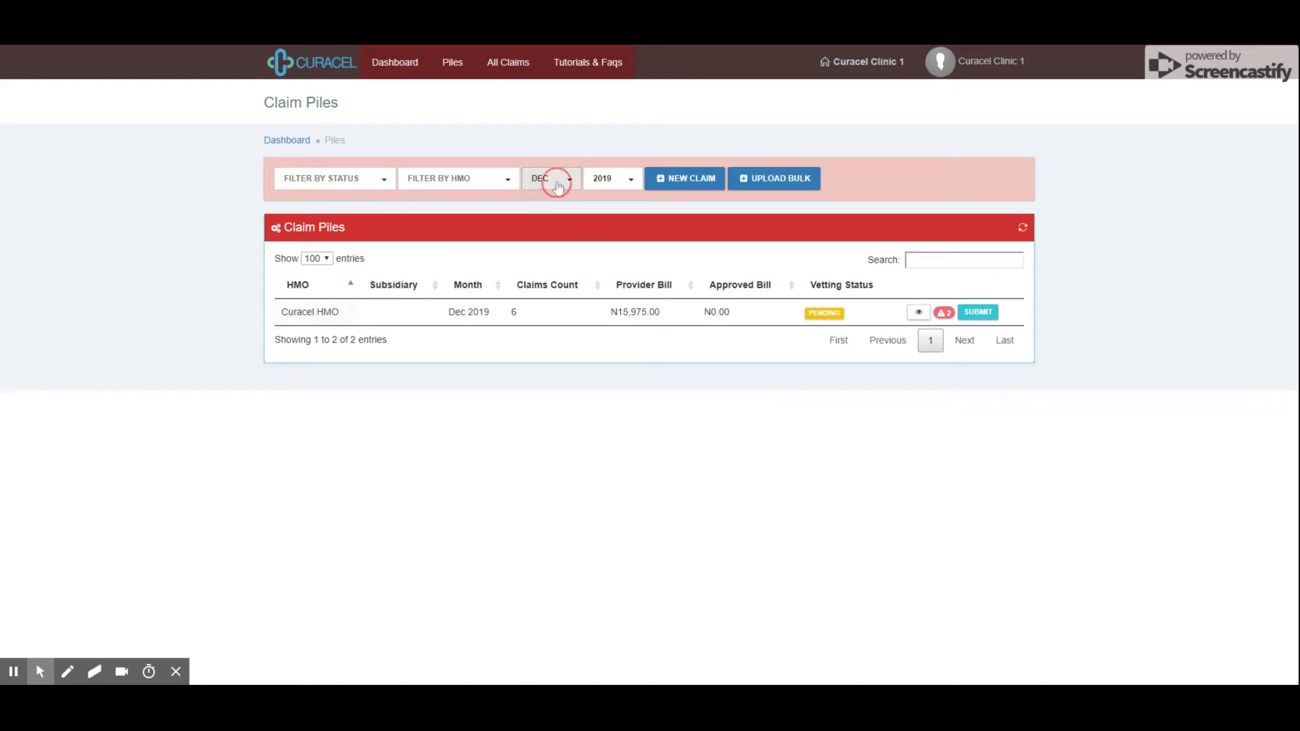
left_click(558, 183)
left_click(596, 179)
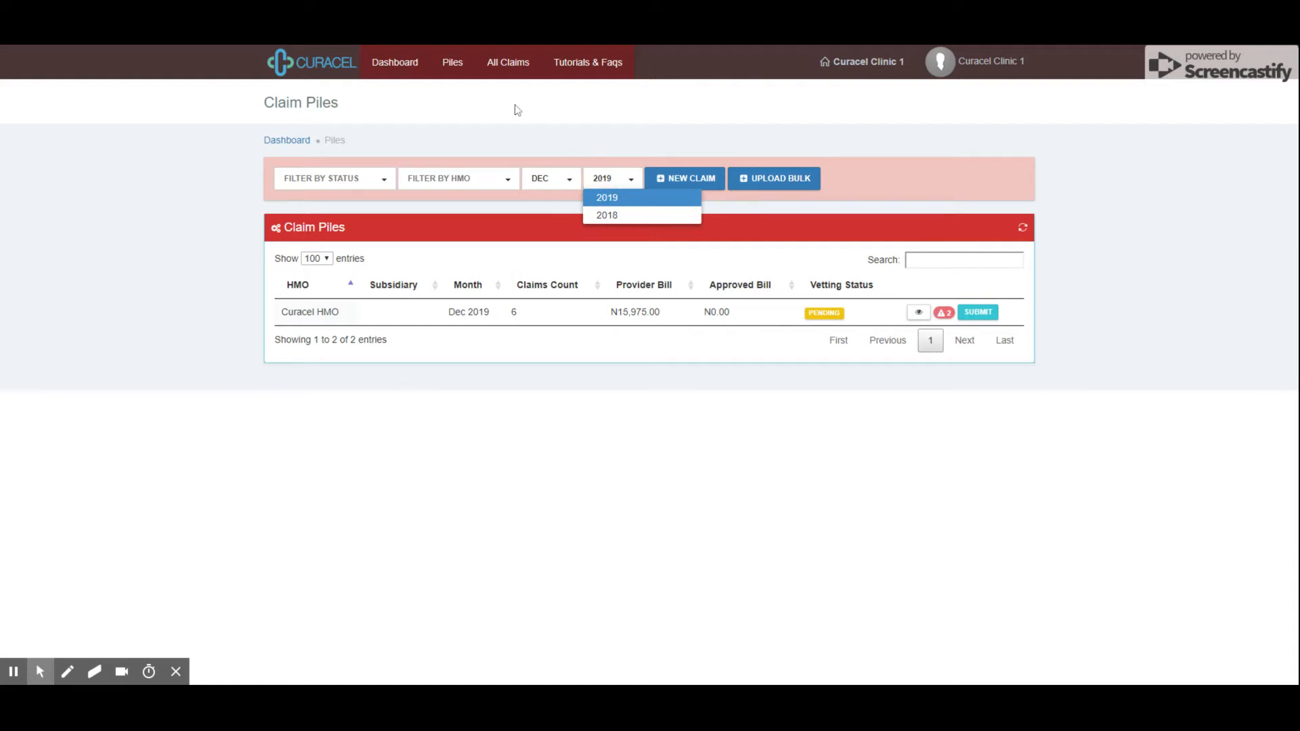
left_click(507, 66)
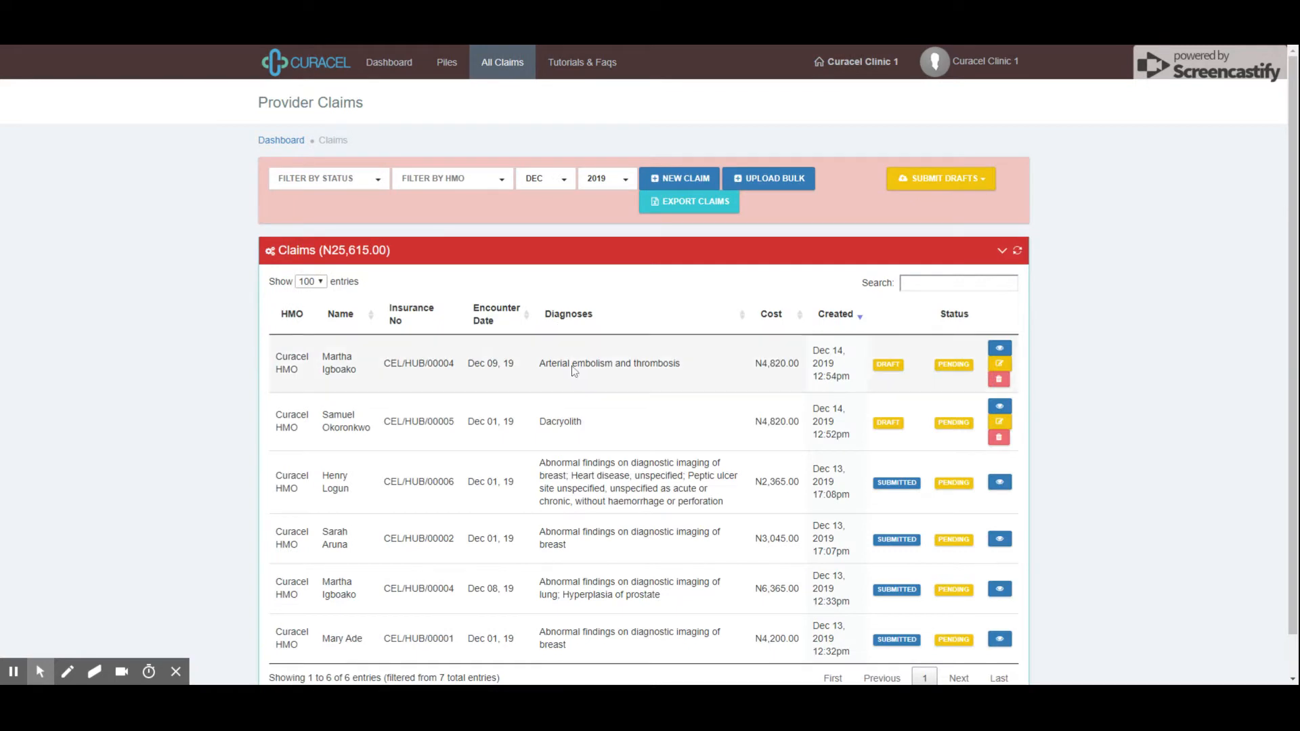
Scroll through the Dec 2019 provider claims and return to the Dashboard's Claim Piles
scroll(673, 376, "down", 1)
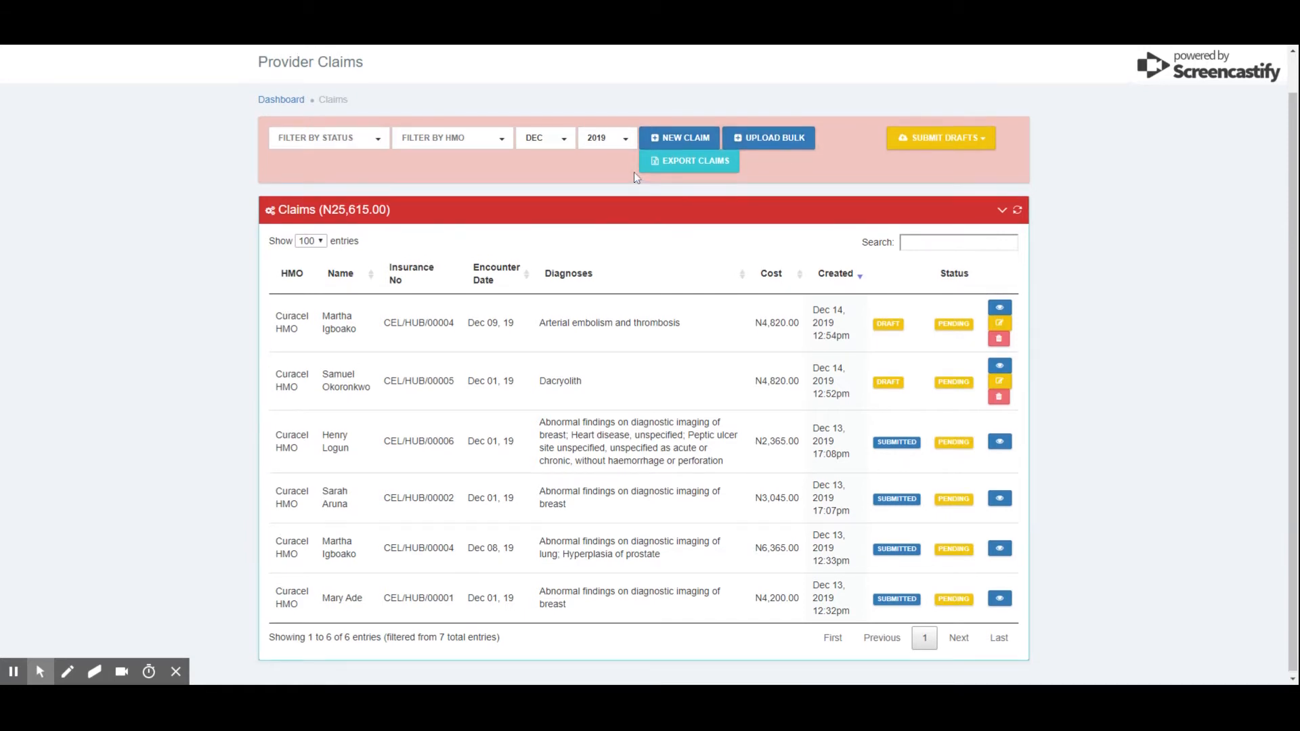
scroll(610, 172, "up", 2)
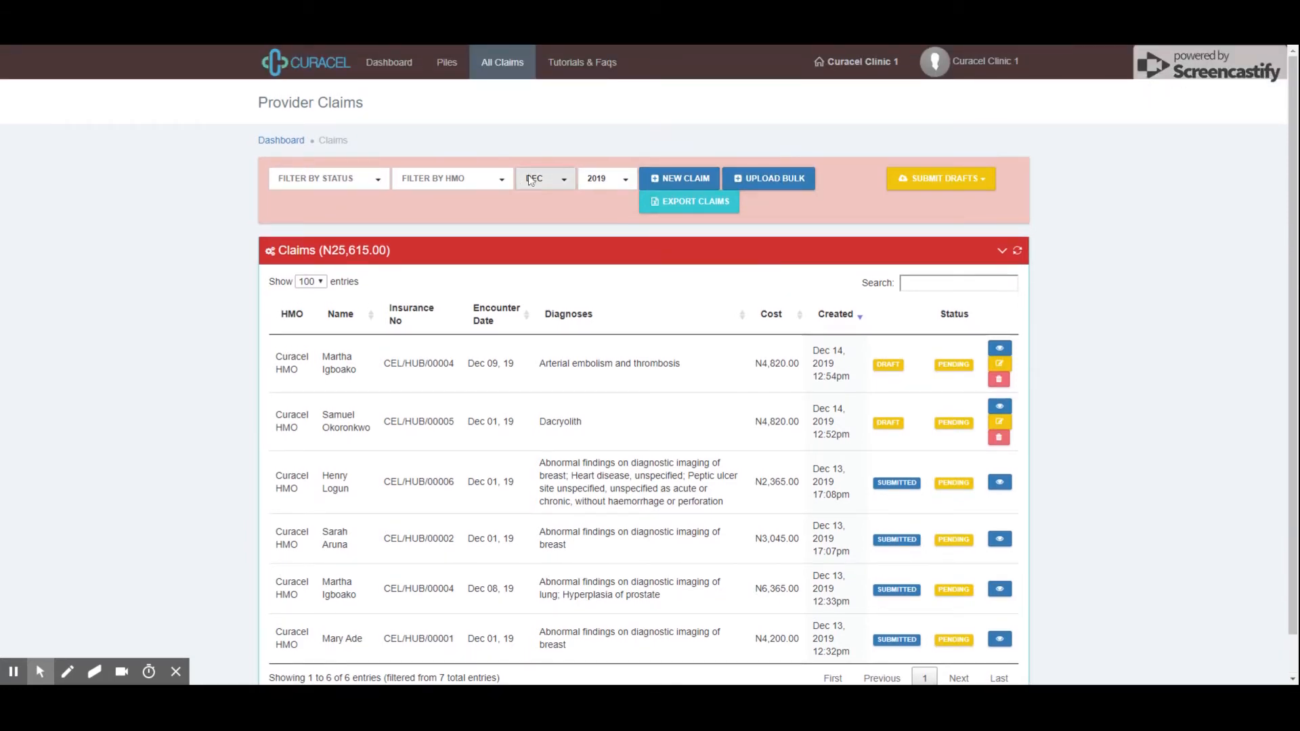
left_click(392, 64)
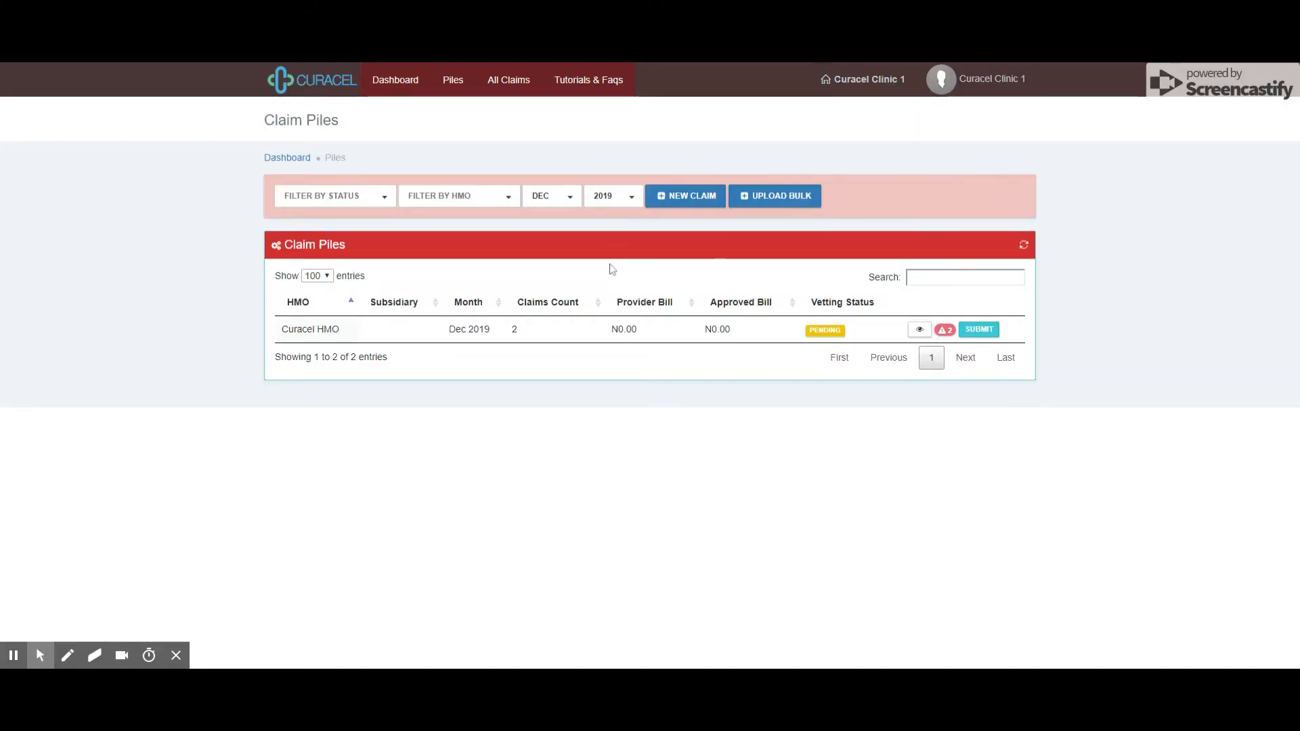
Start a new claim and select the patient's insurance number by searching 'cel/hub'
left_click(694, 198)
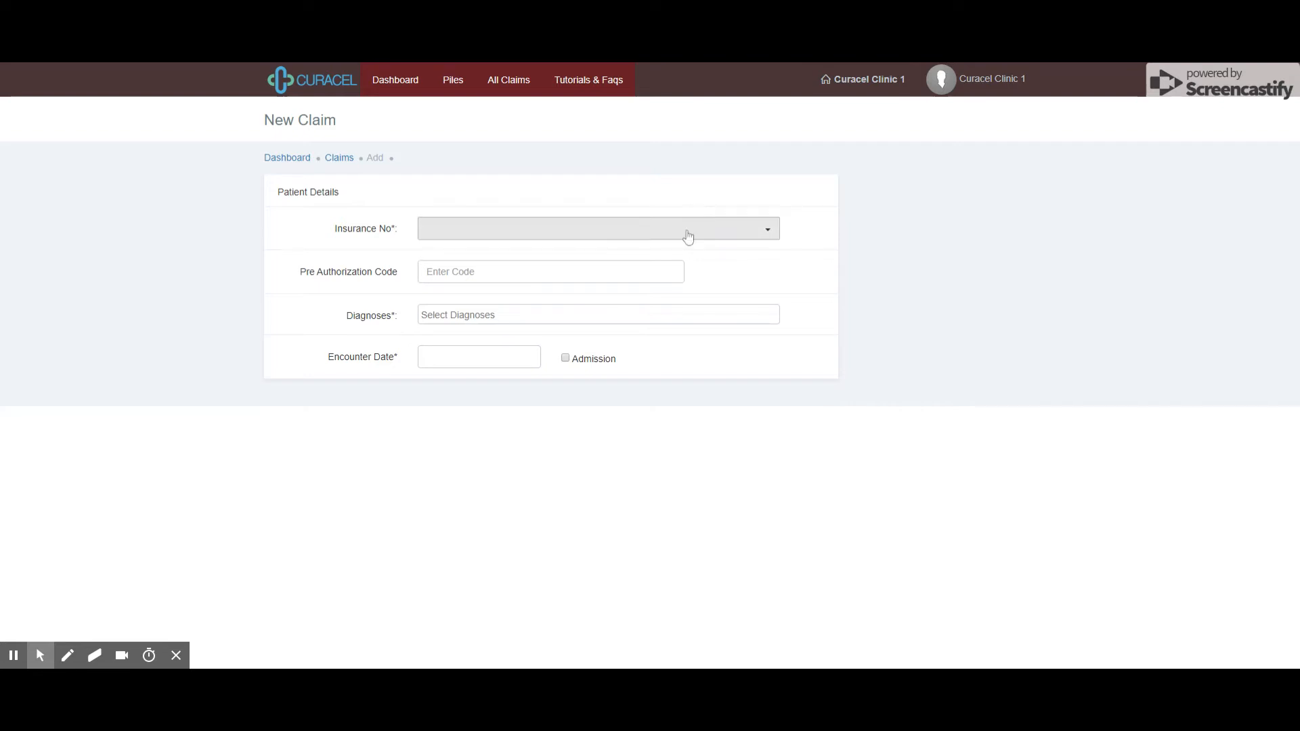
left_click(569, 234)
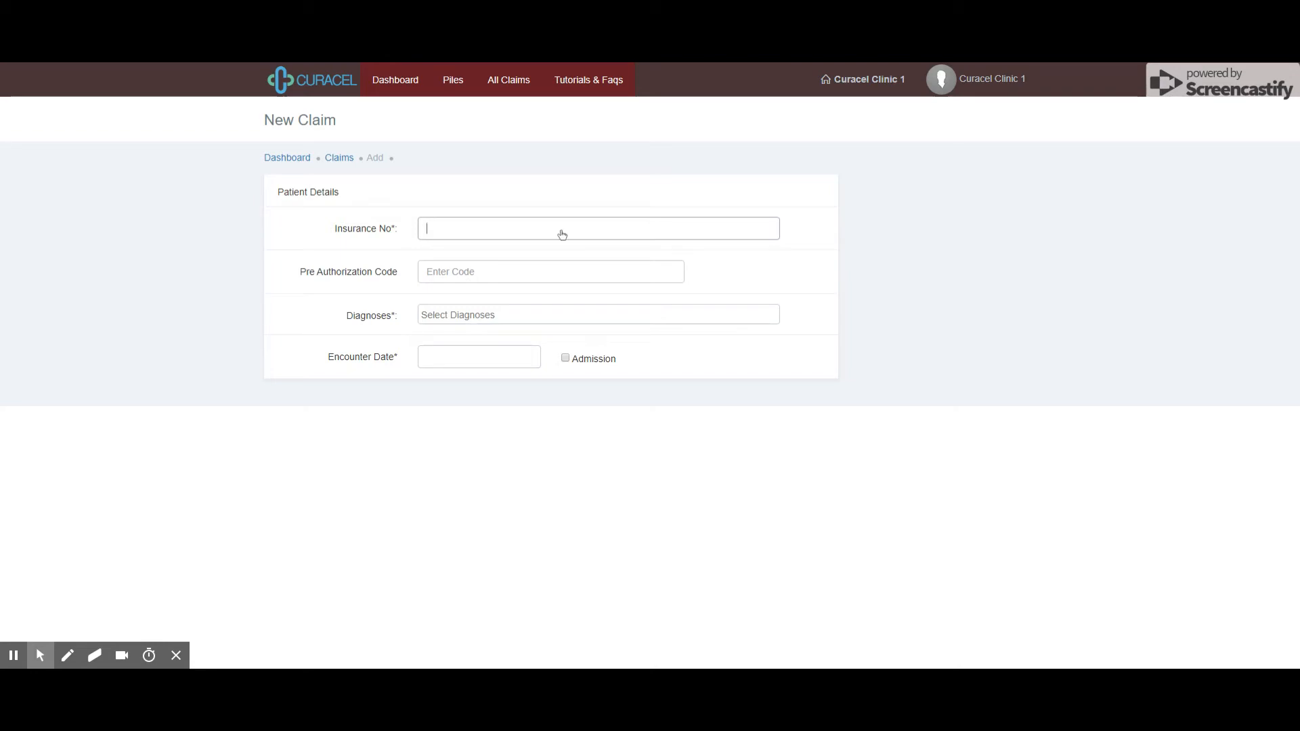
type("cel/hub")
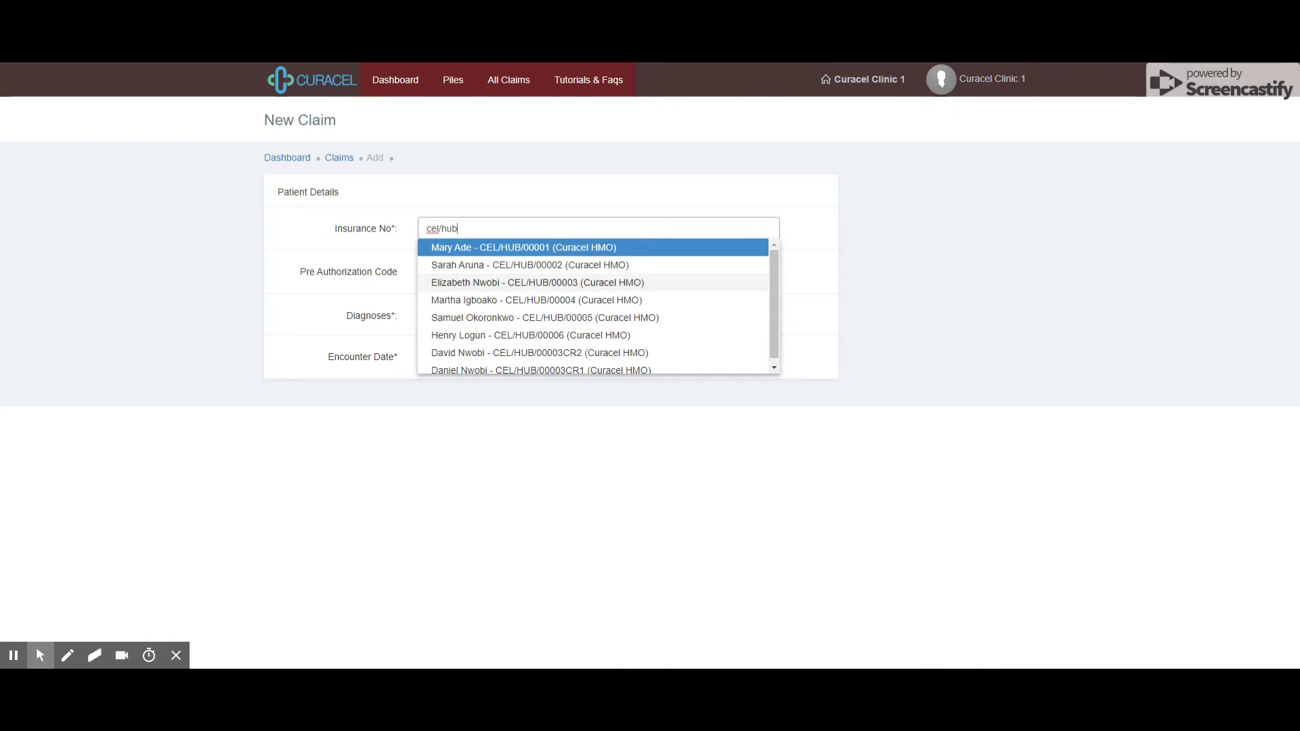
scroll(580, 305, "down", 1)
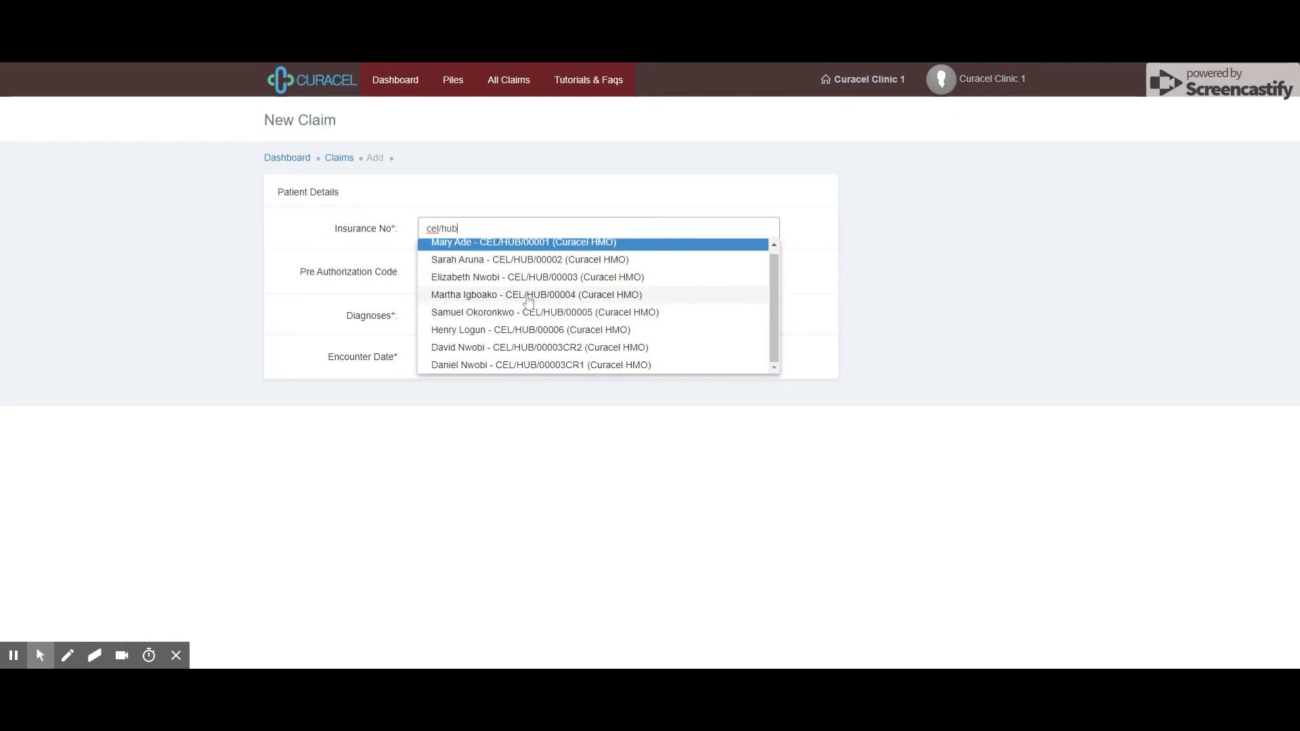
left_click(530, 298)
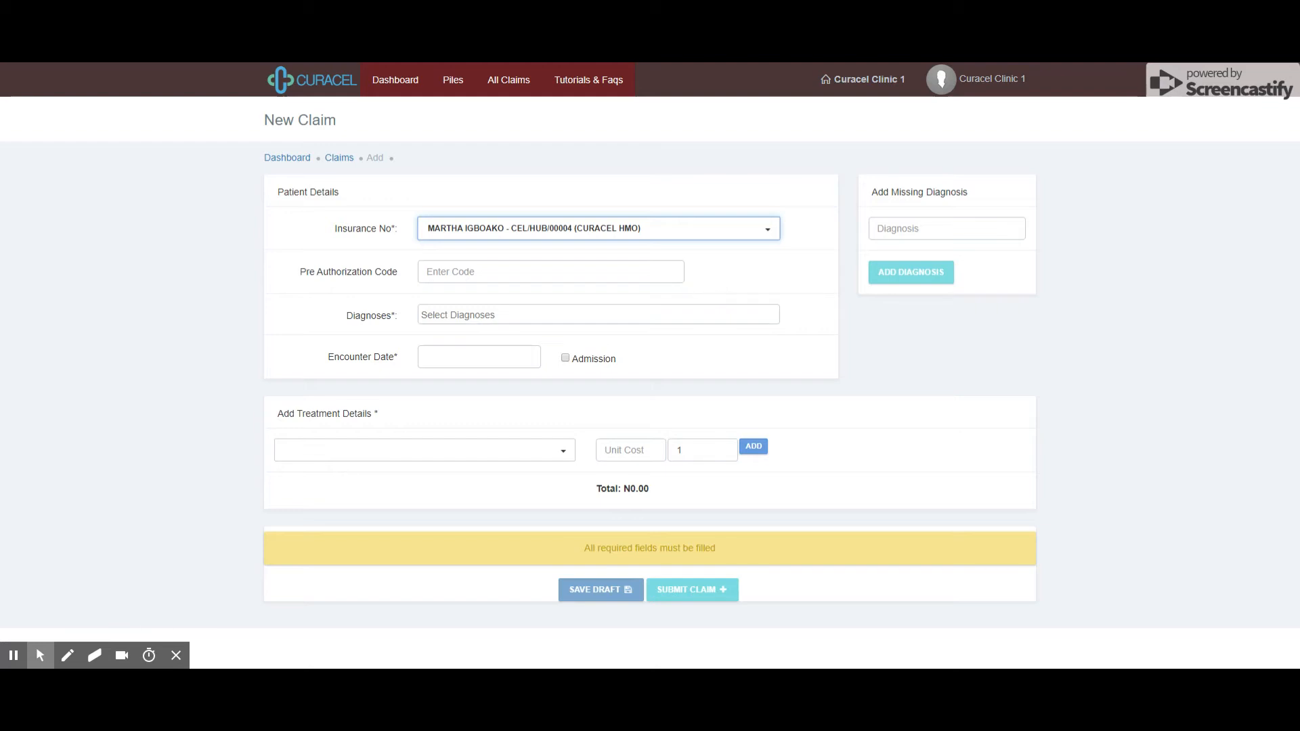
Enter the claim's pre-authorization code in the Pre Authorization Code field
left_click(665, 274)
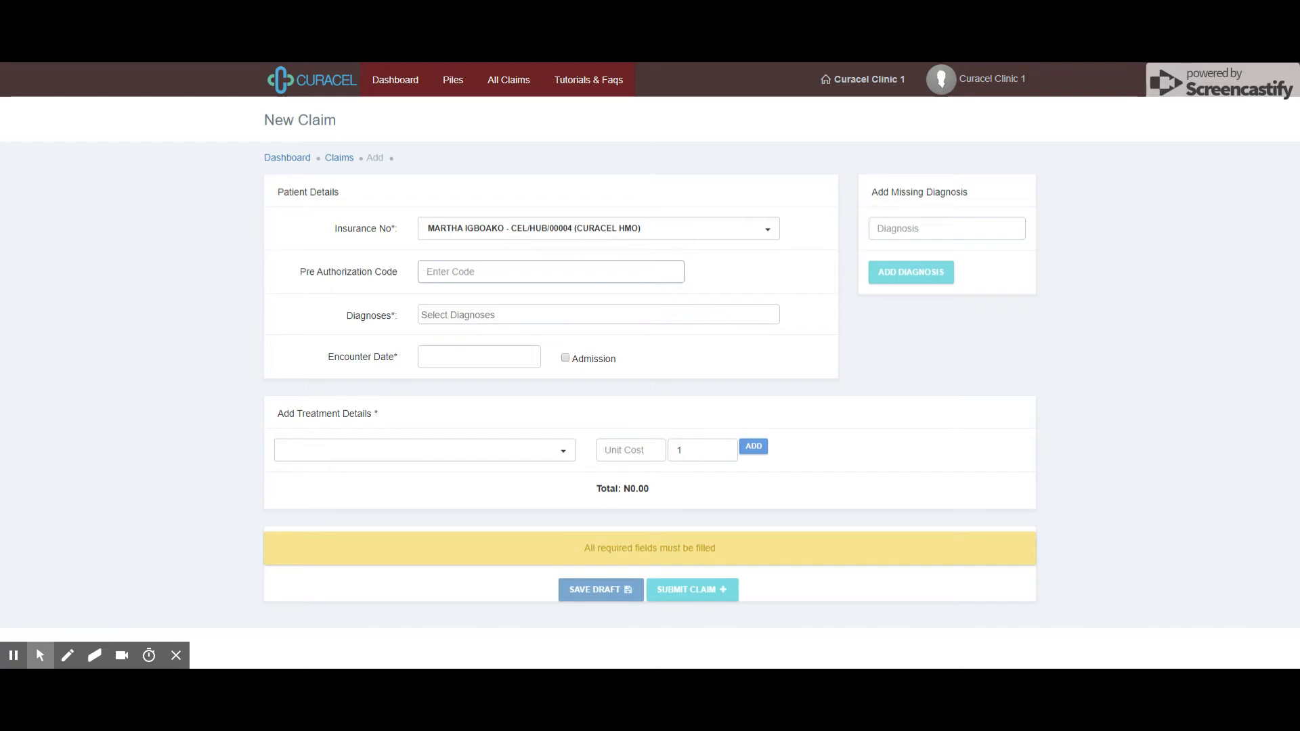
Search 'malaria' and add MALARIA + ANXIETY as the claim's diagnosis
left_click(596, 314)
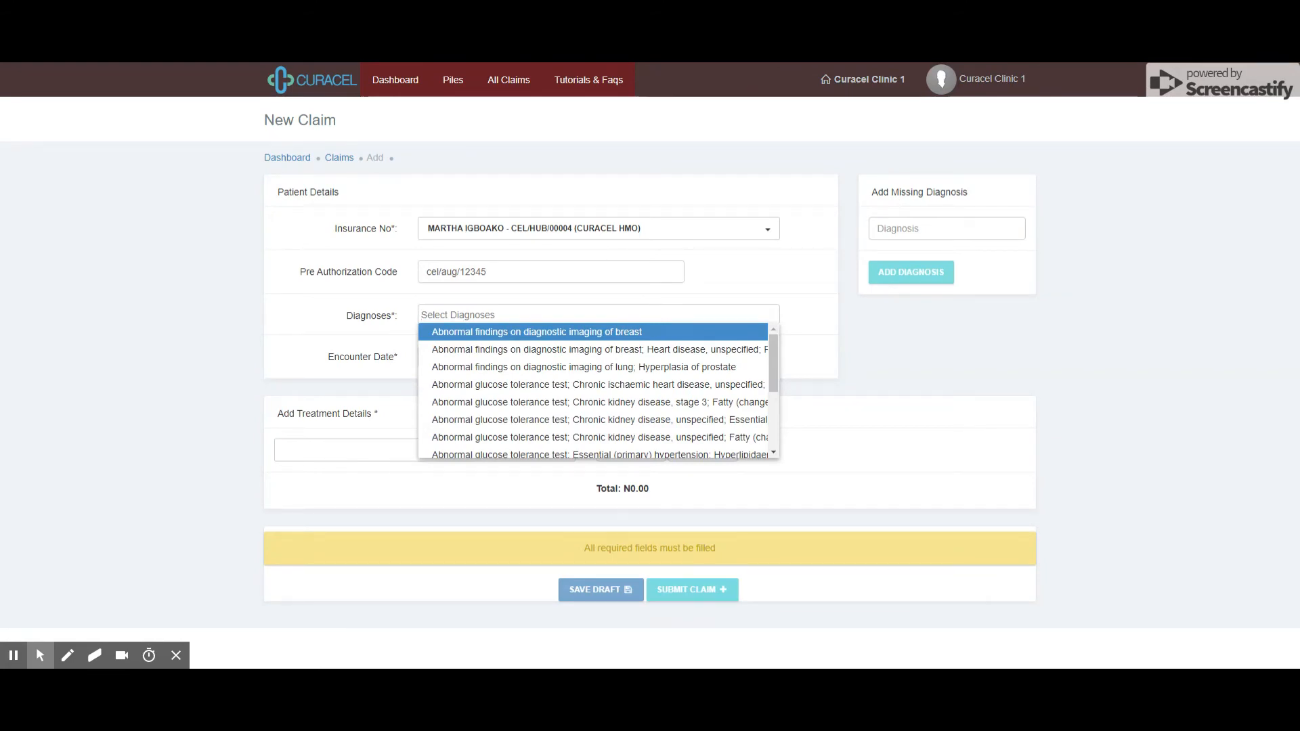
type("mal")
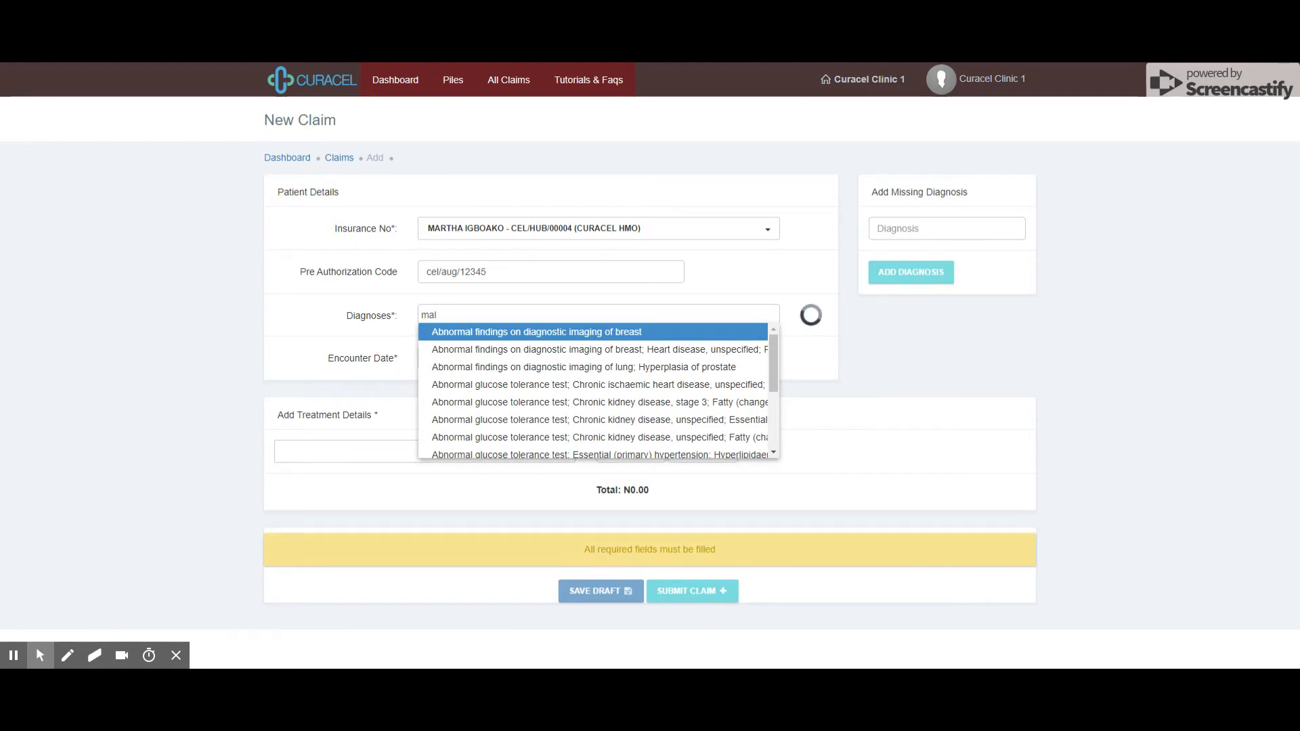
type("aria")
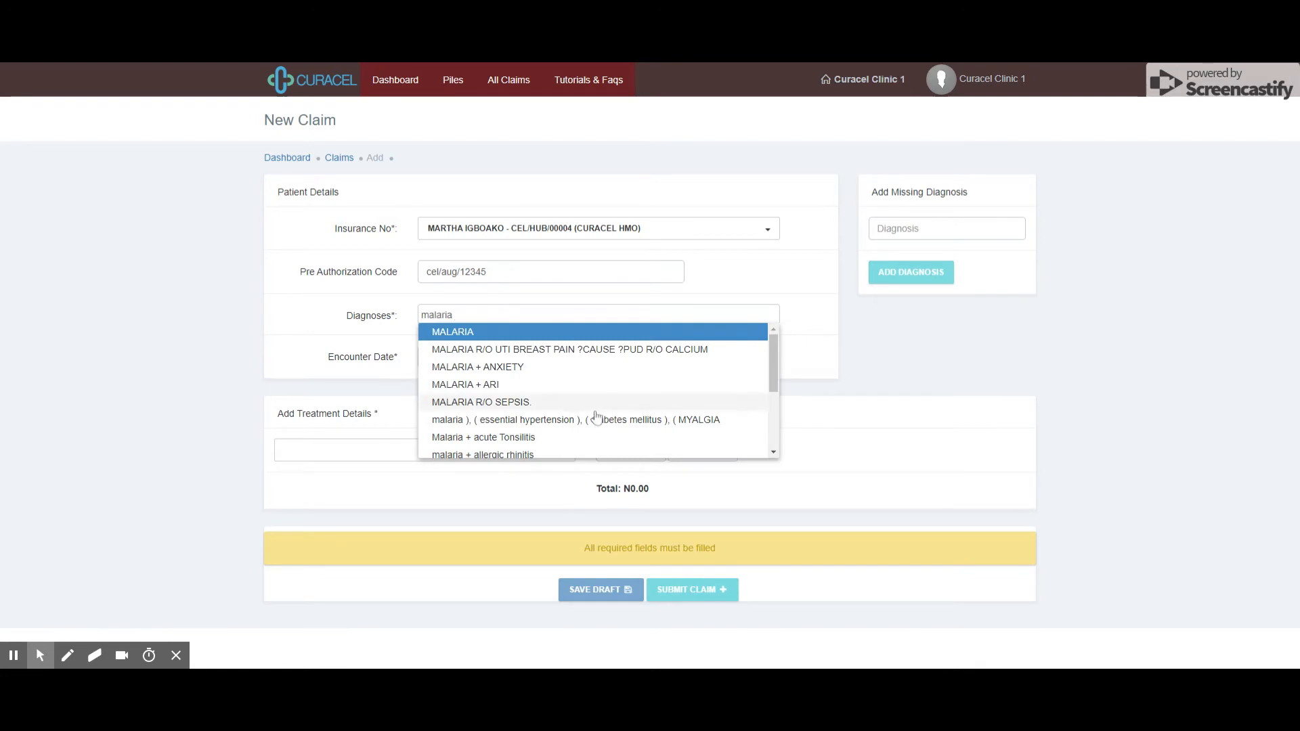
scroll(575, 389, "down", 3)
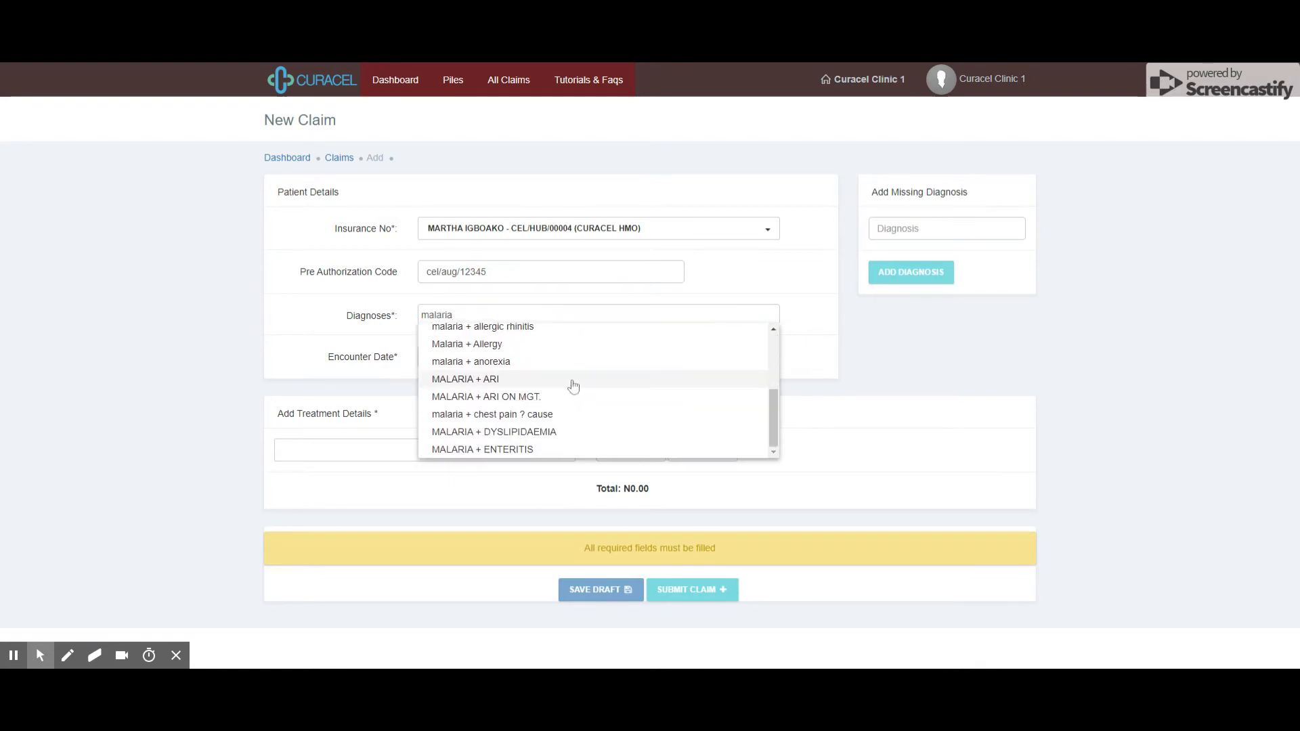
scroll(561, 385, "up", 3)
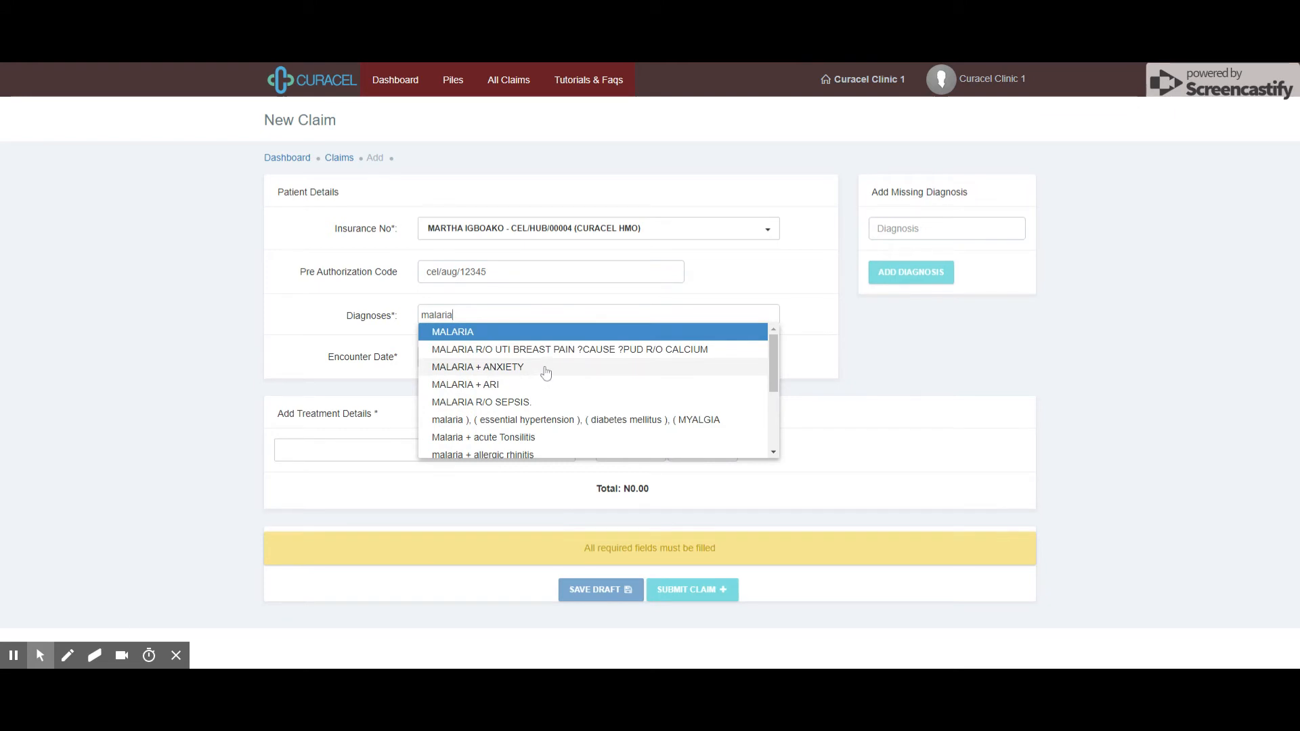
left_click(504, 367)
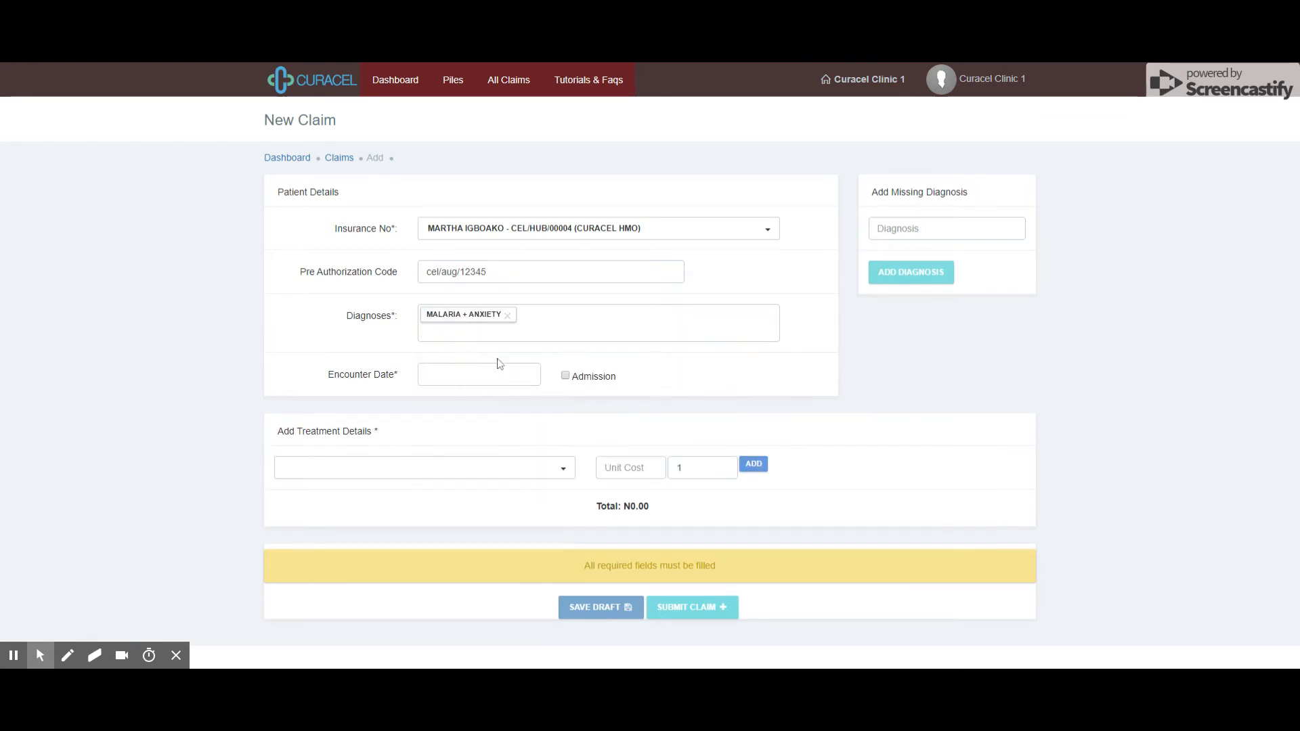
Add the breast imaging and glucose tolerance diagnoses, then remove both again
left_click(444, 333)
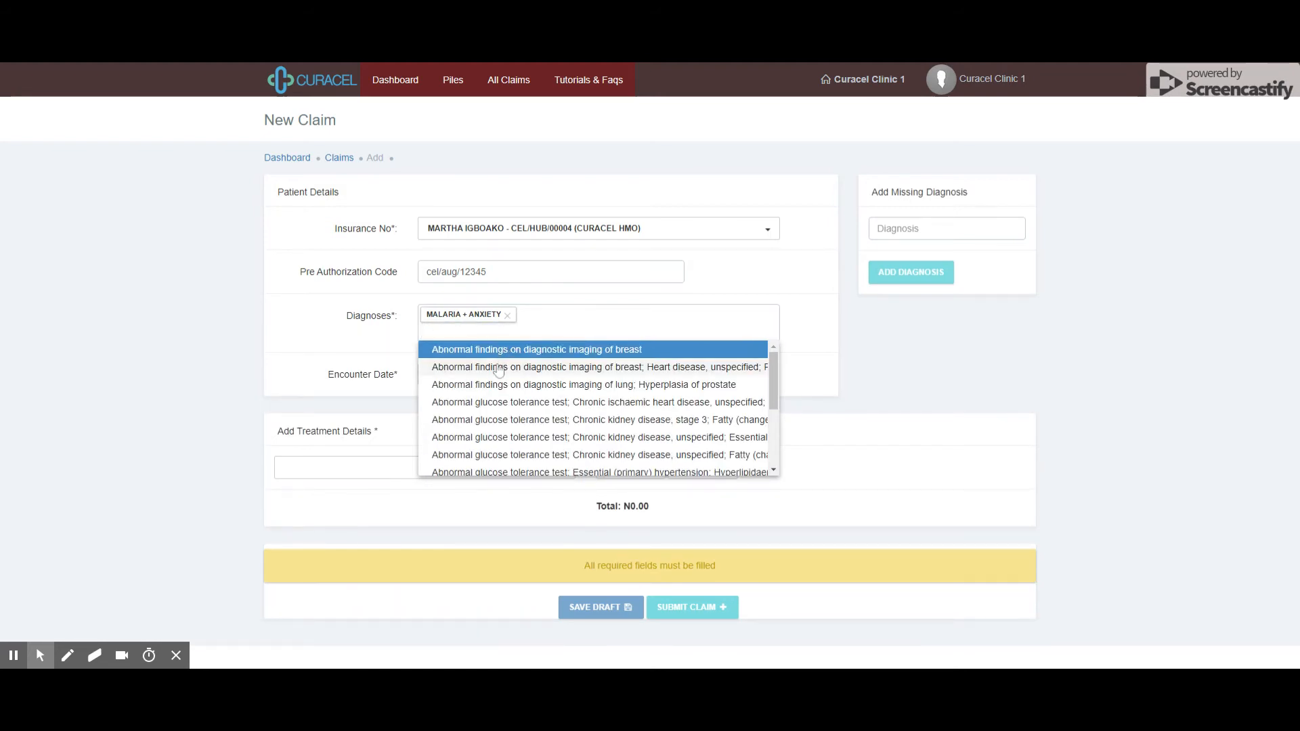
left_click(518, 349)
left_click(436, 330)
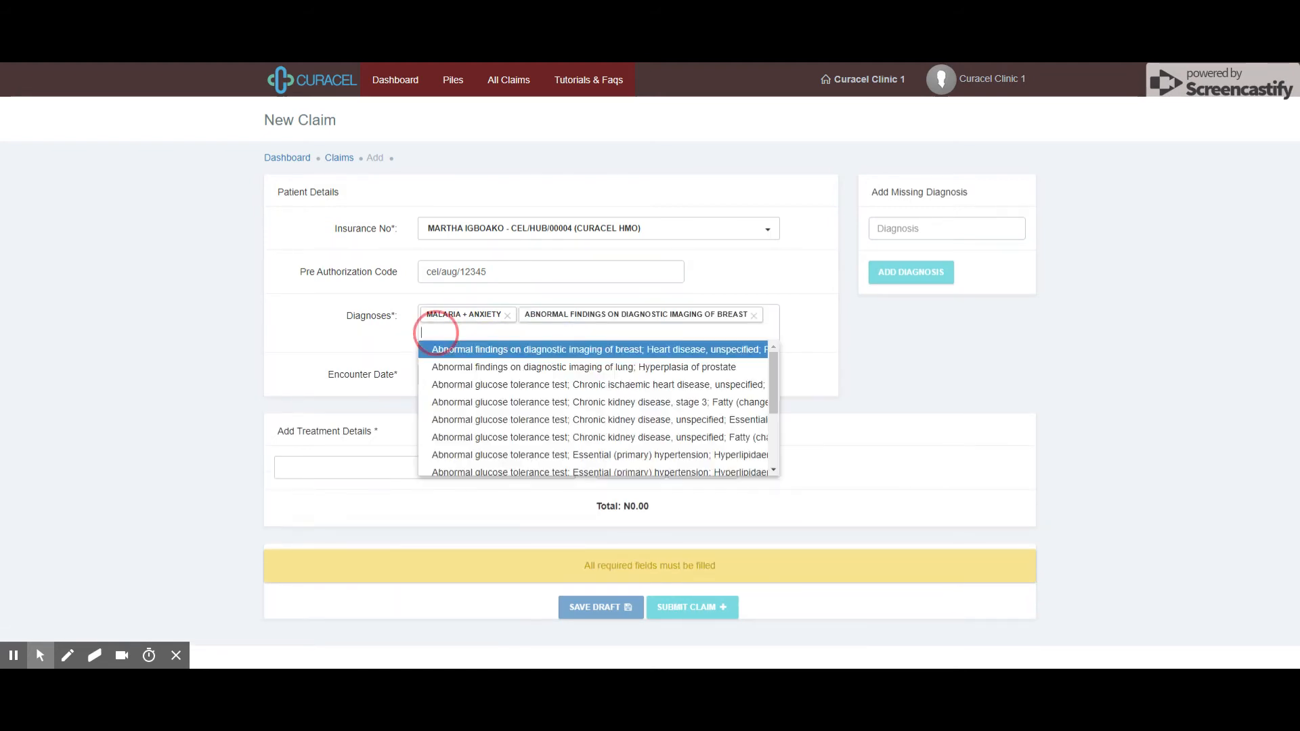
left_click(468, 385)
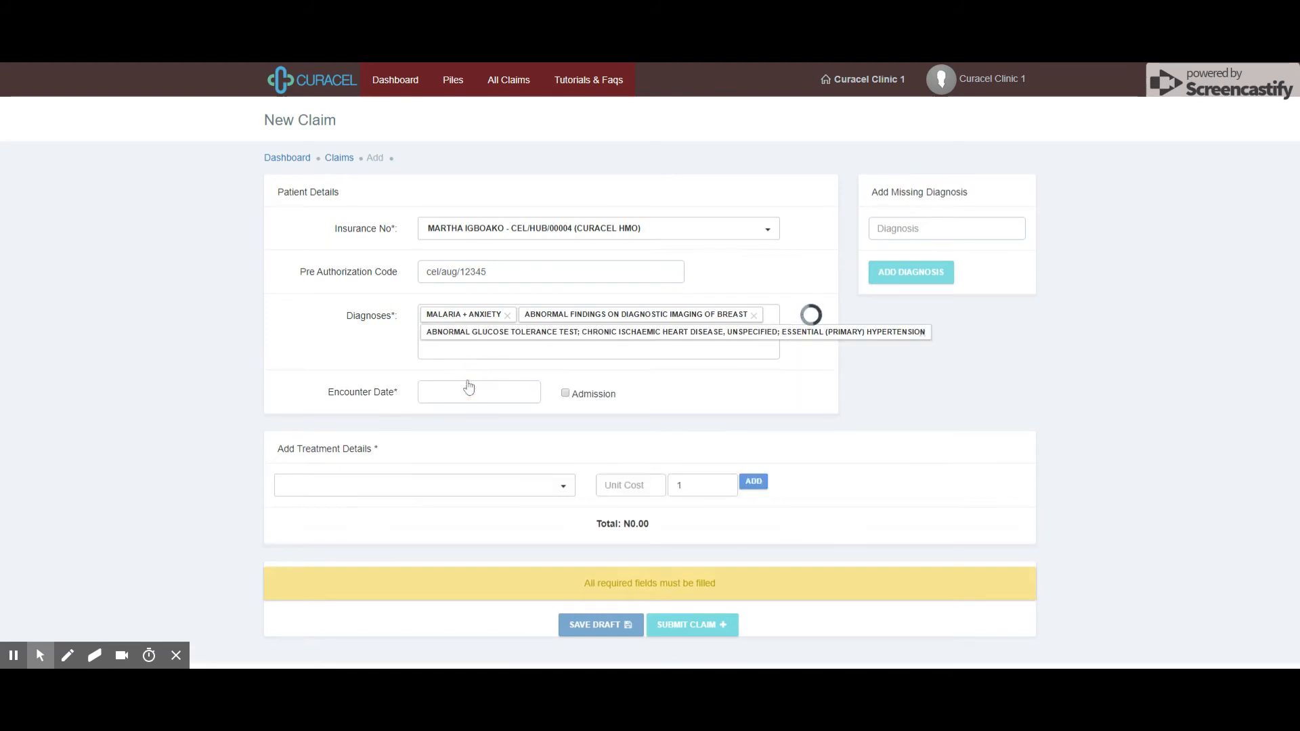
left_click(753, 315)
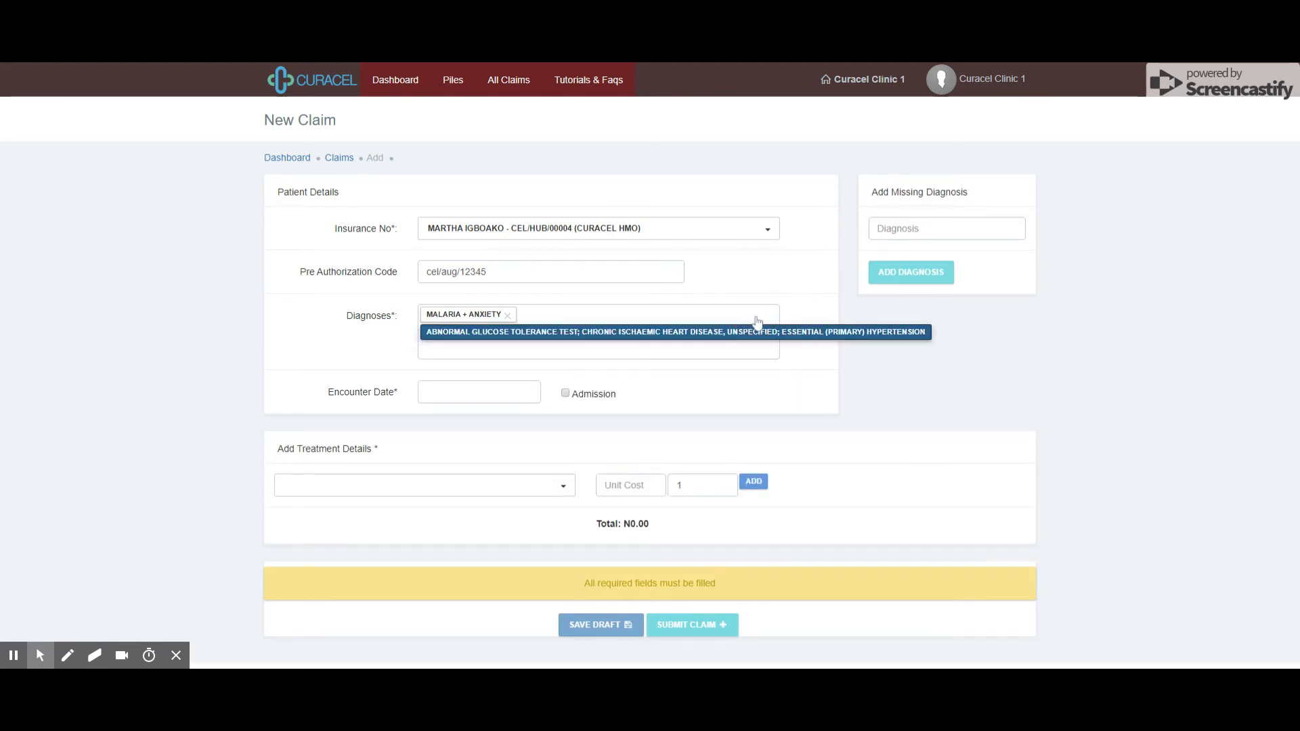
left_click(925, 333)
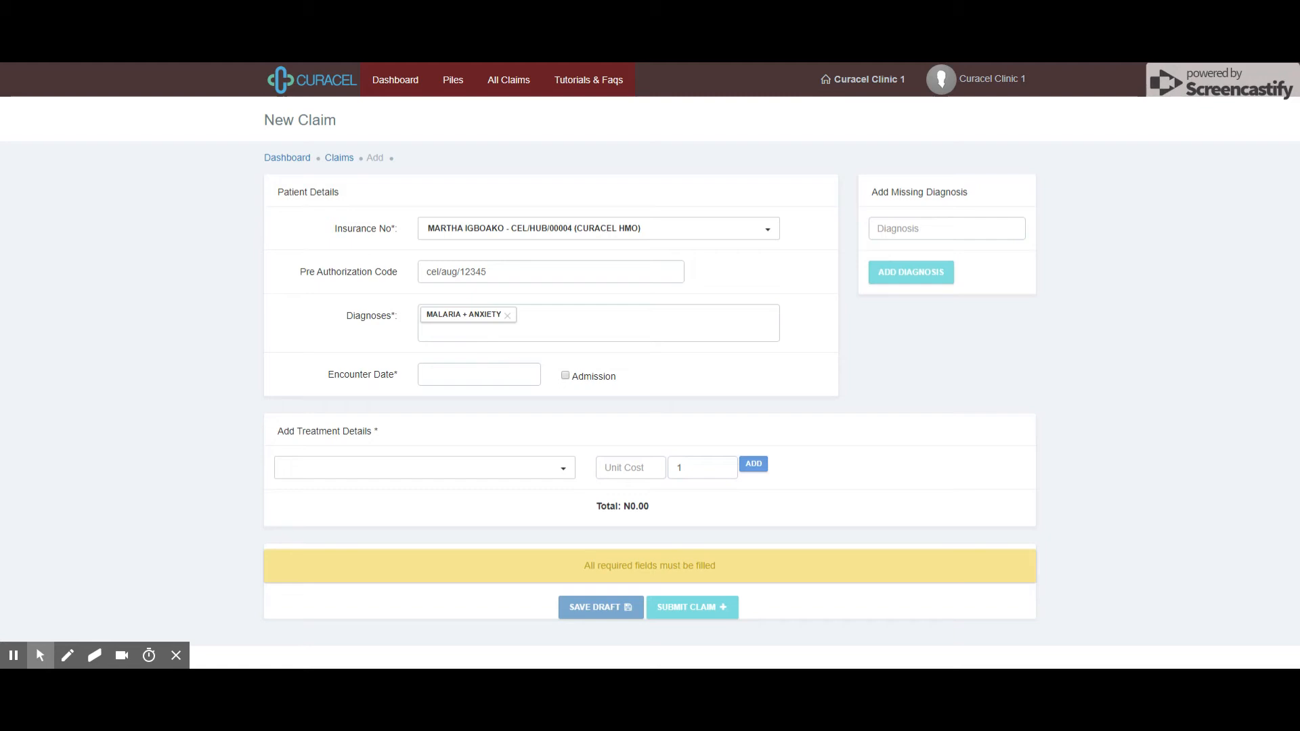
Pick 9 December 2019 as the Encounter Date from the calendar
left_click(430, 372)
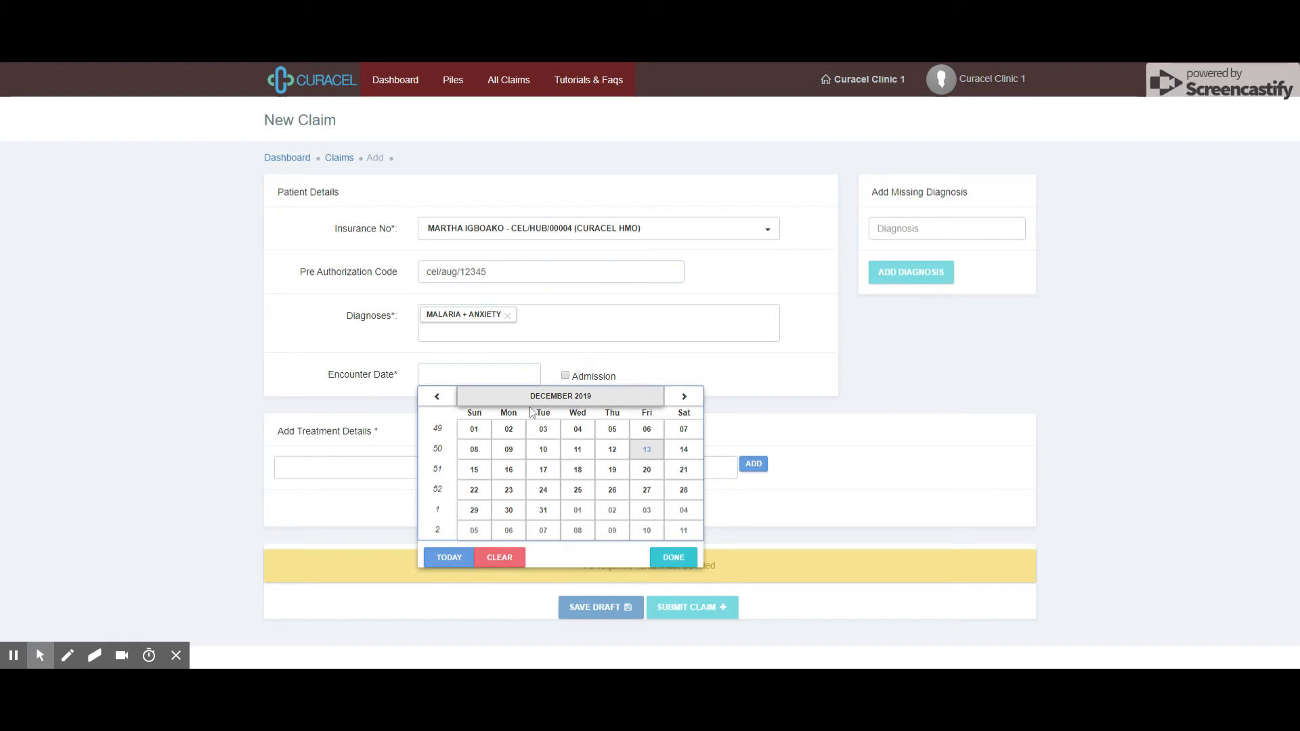
left_click(438, 399)
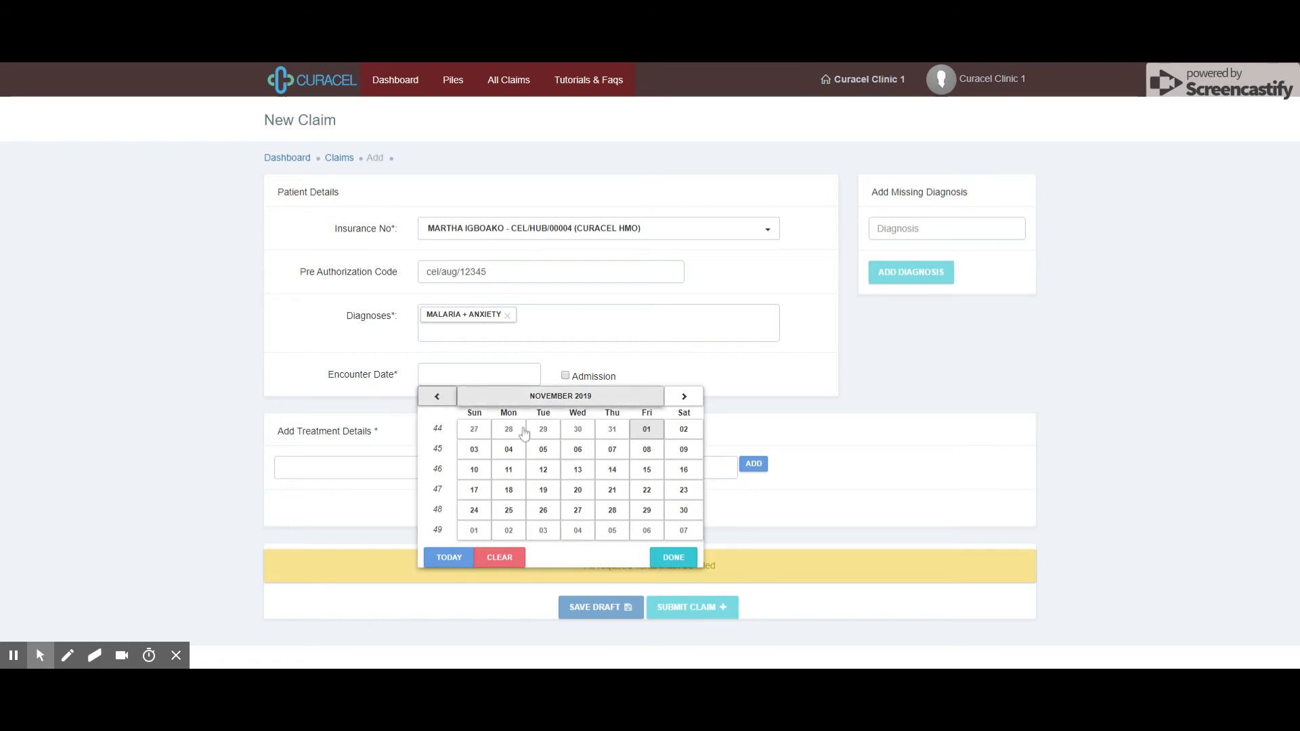
left_click(683, 397)
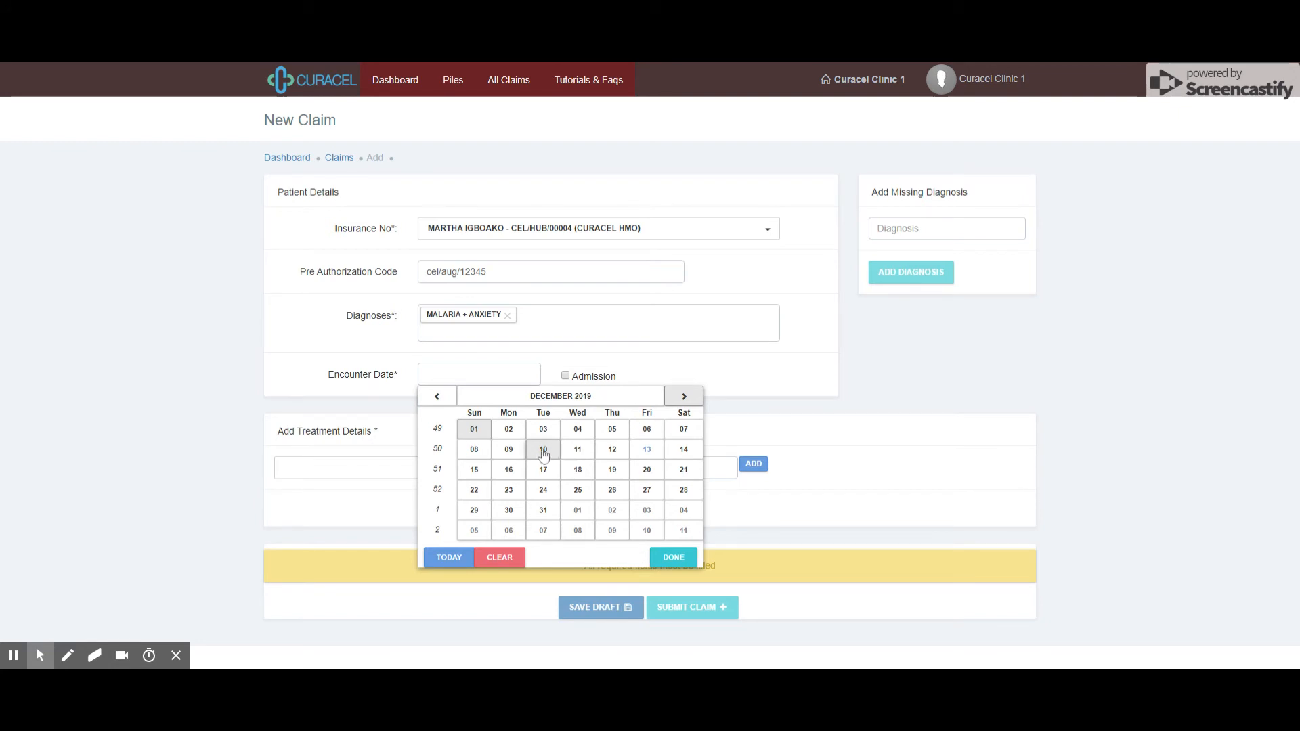
left_click(514, 452)
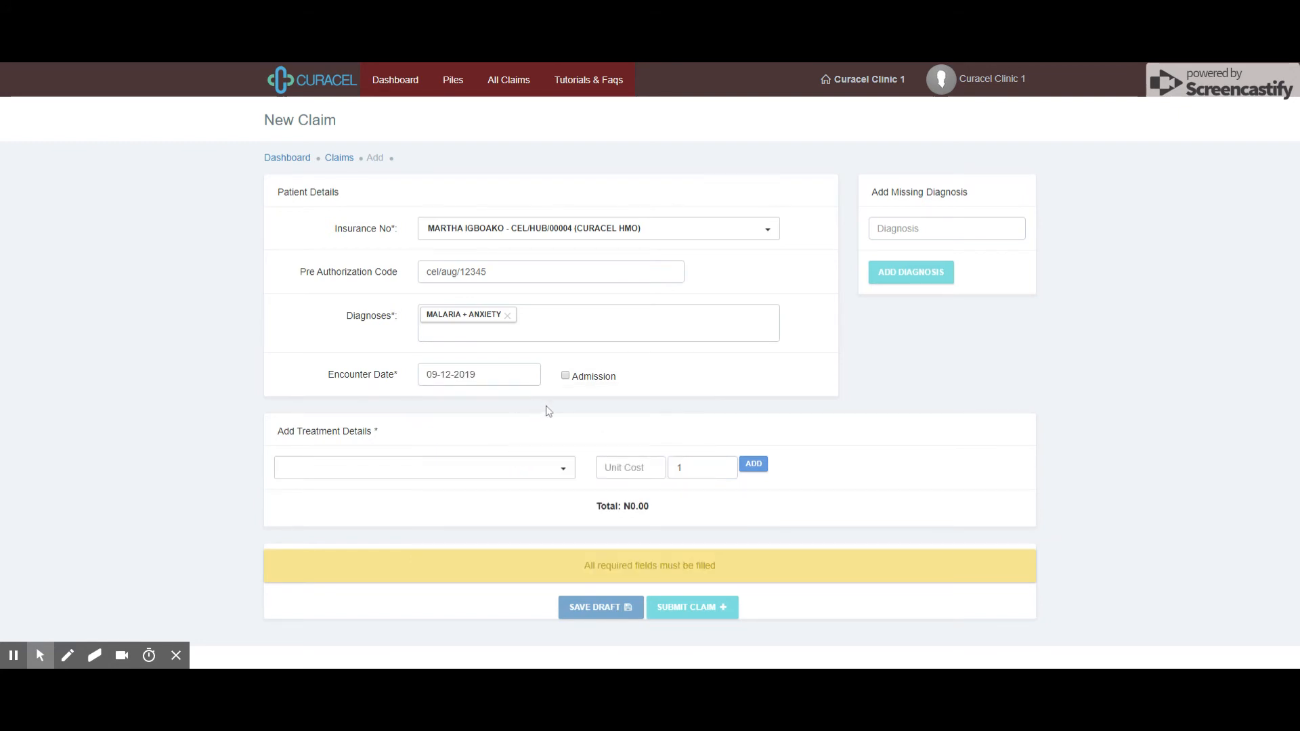
Tick Admission, admitted on 04-11-2019 and discharged on 09-12-2019
left_click(571, 377)
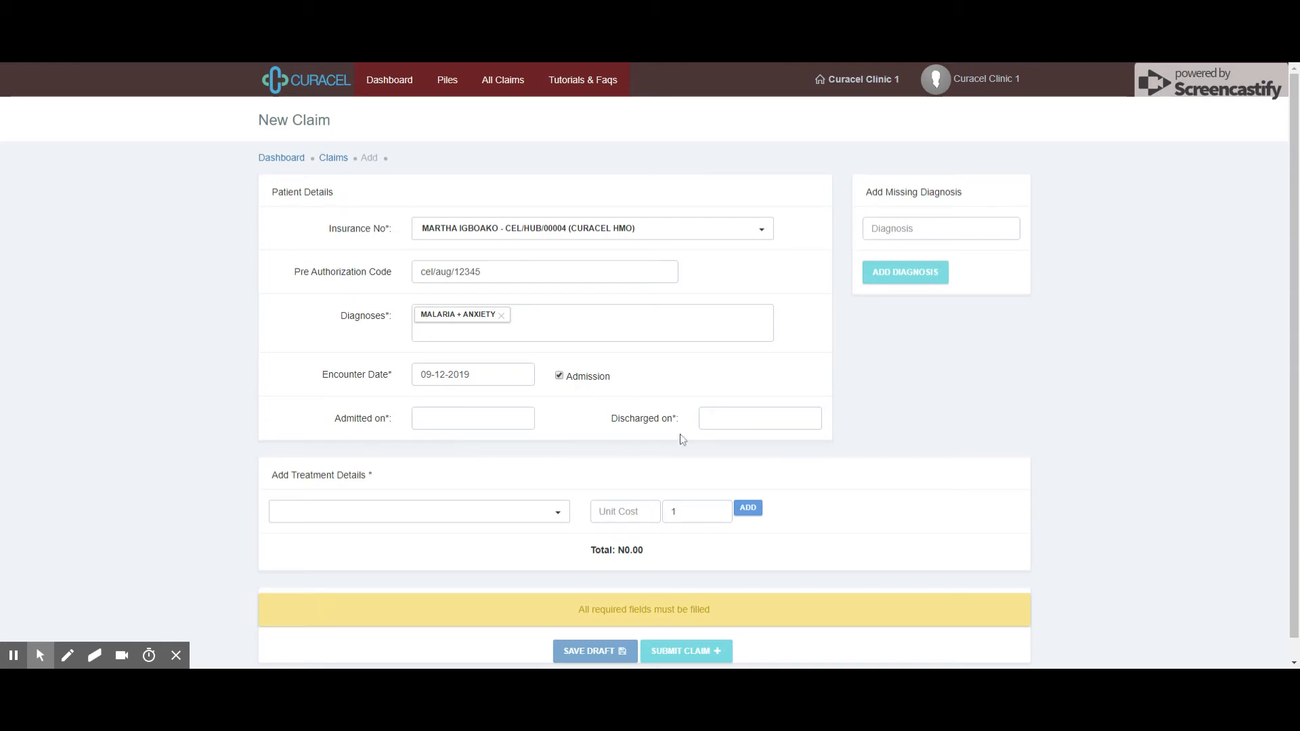
left_click(462, 420)
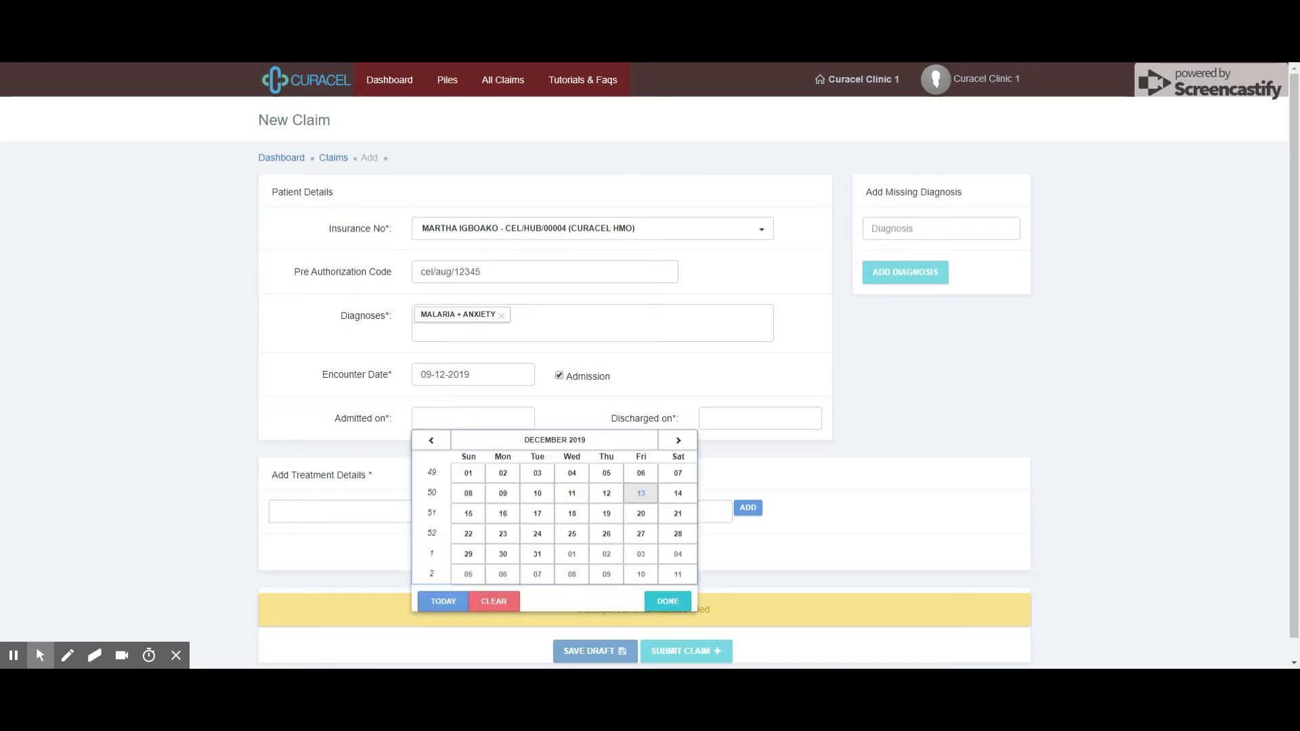
left_click(431, 440)
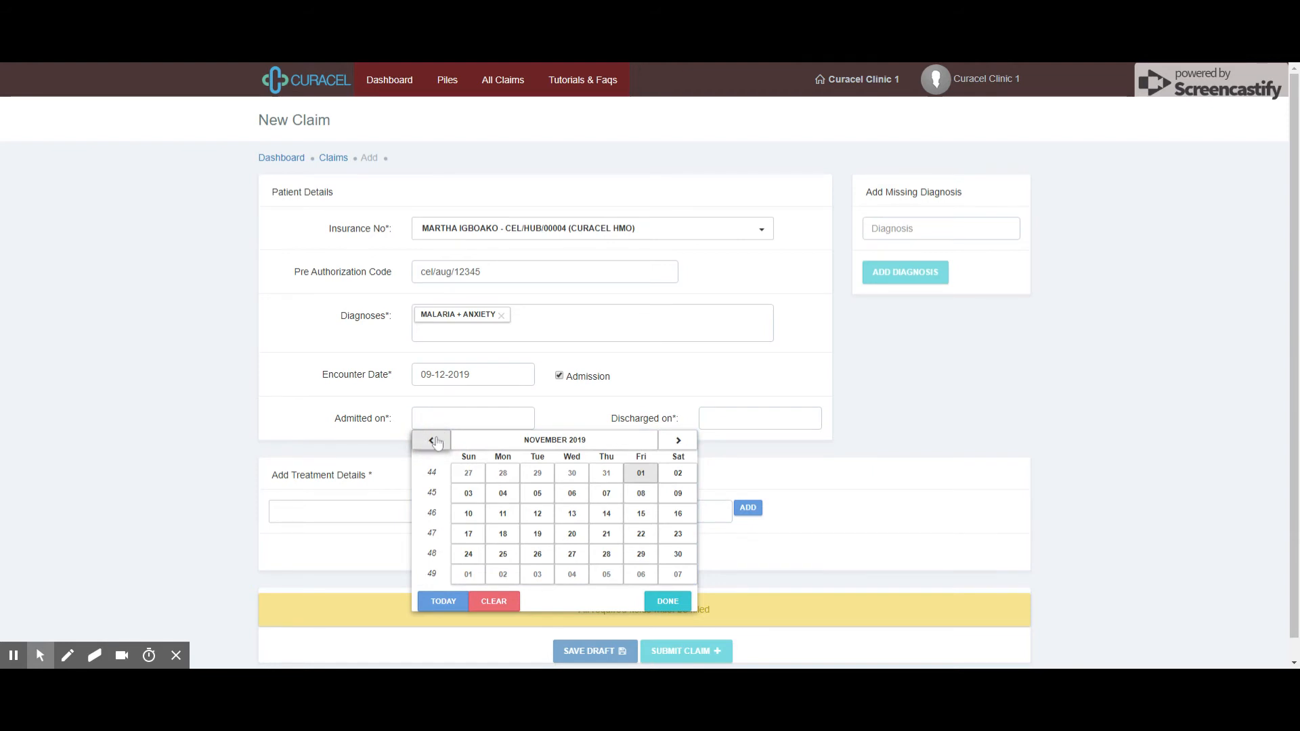
left_click(502, 494)
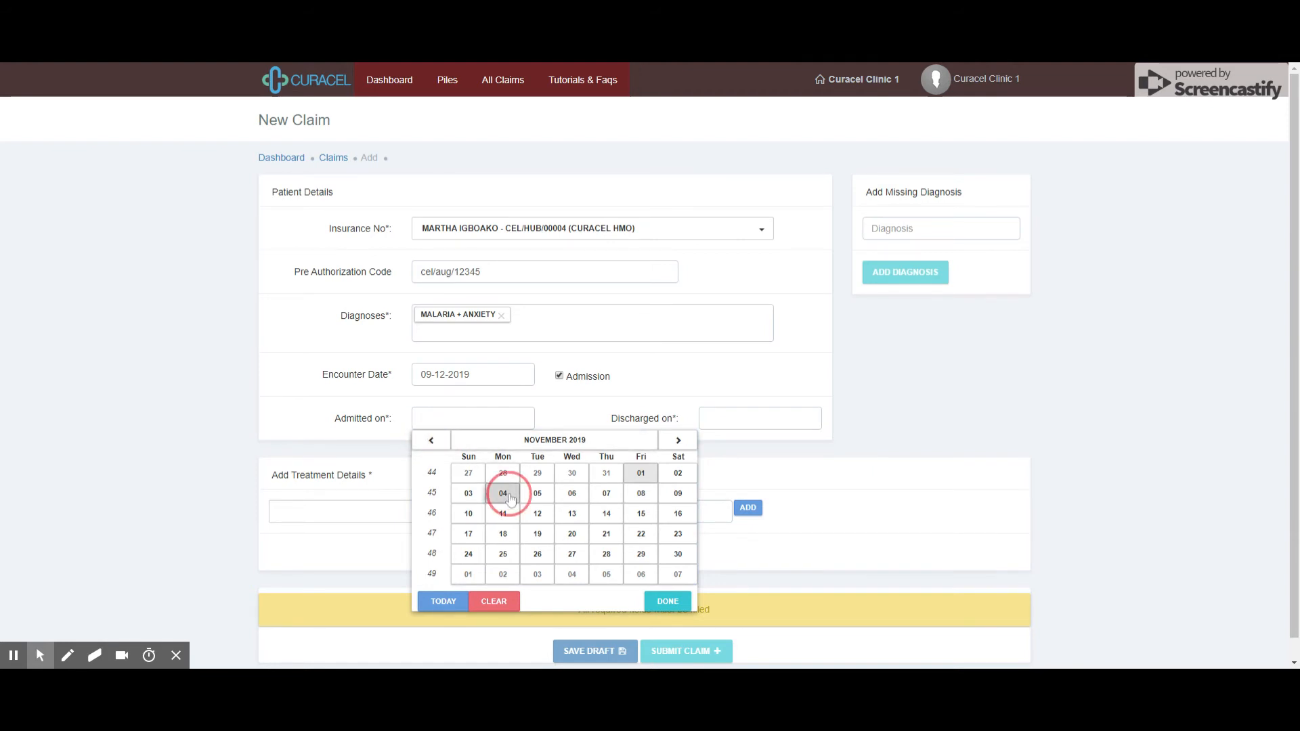
left_click(754, 427)
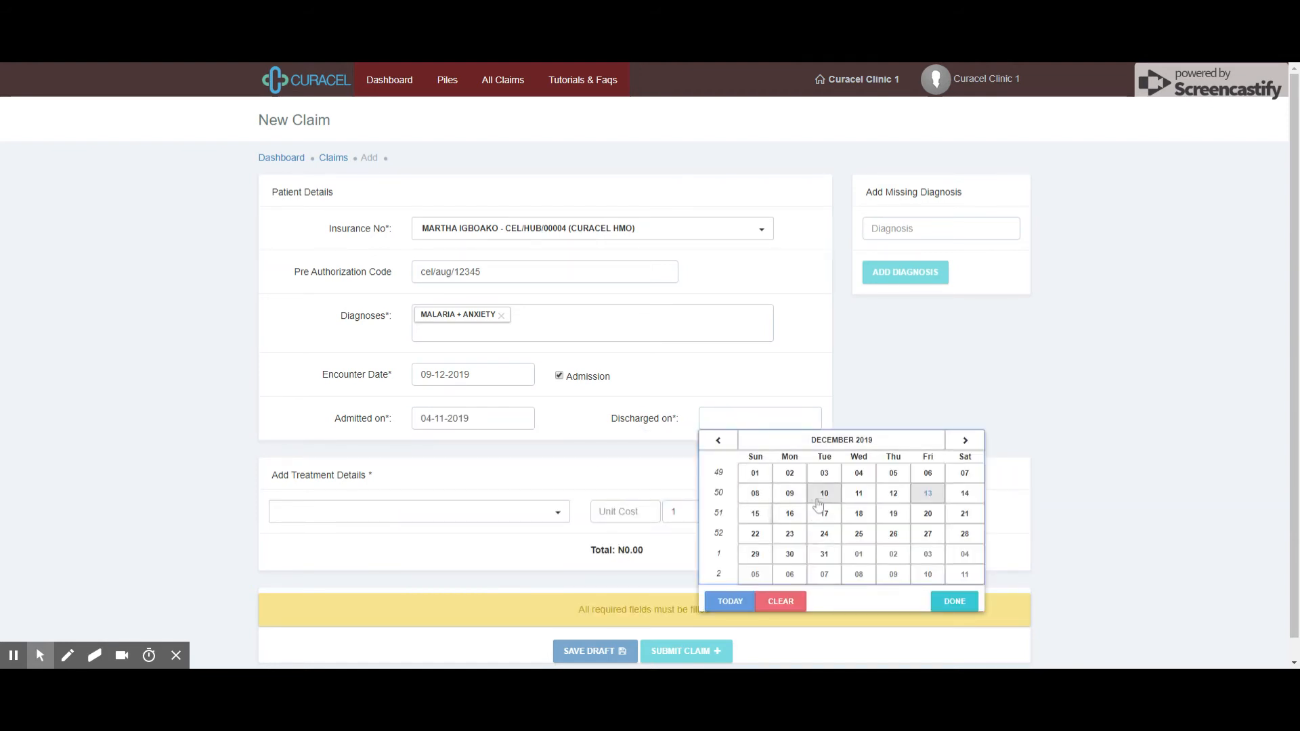
left_click(787, 494)
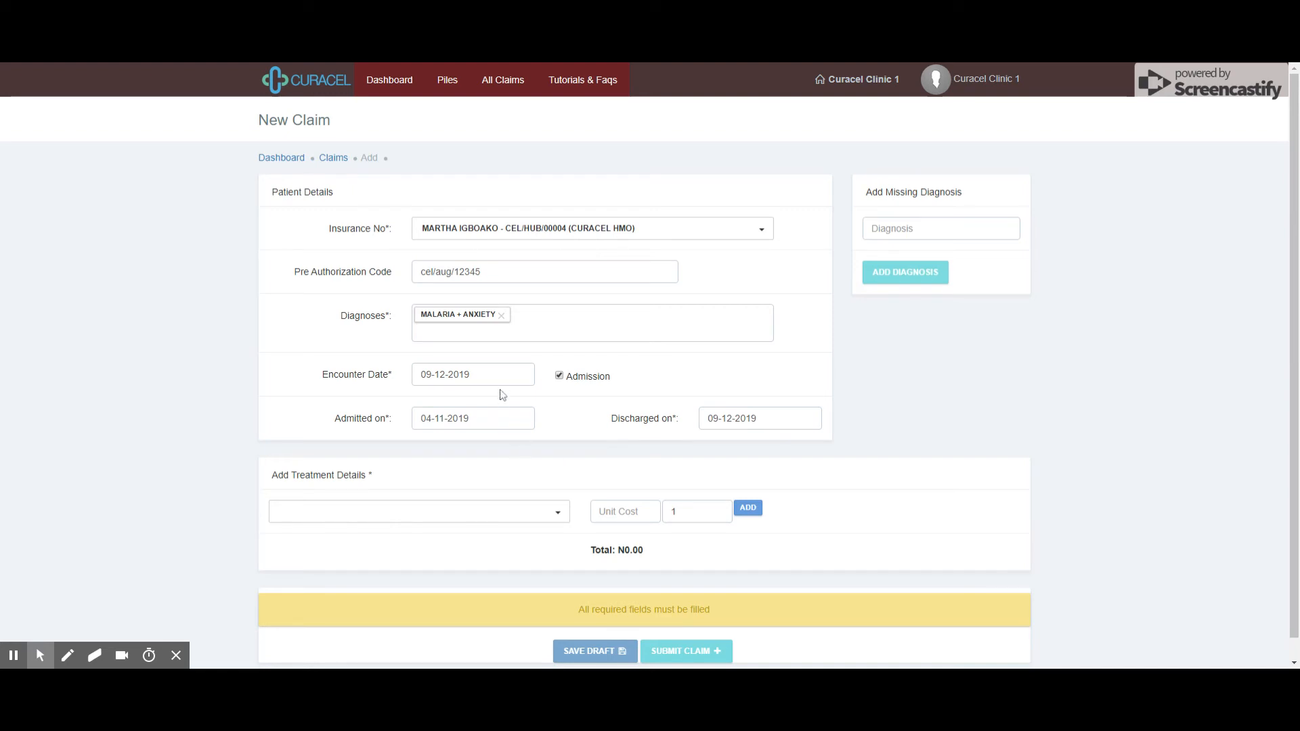
scroll(378, 464, "down", 1)
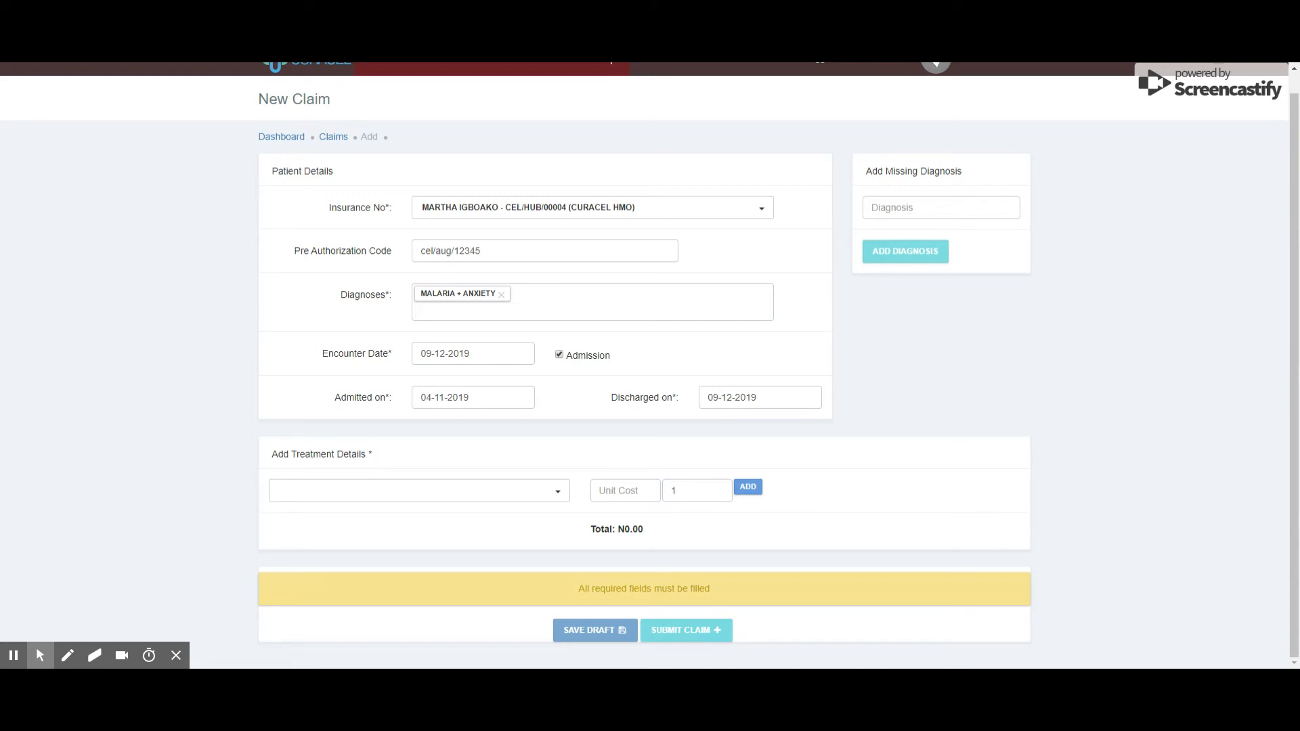
Add a GP INITIAL CONSULTATION treatment line at unit cost 1000, quantity 2
left_click(290, 493)
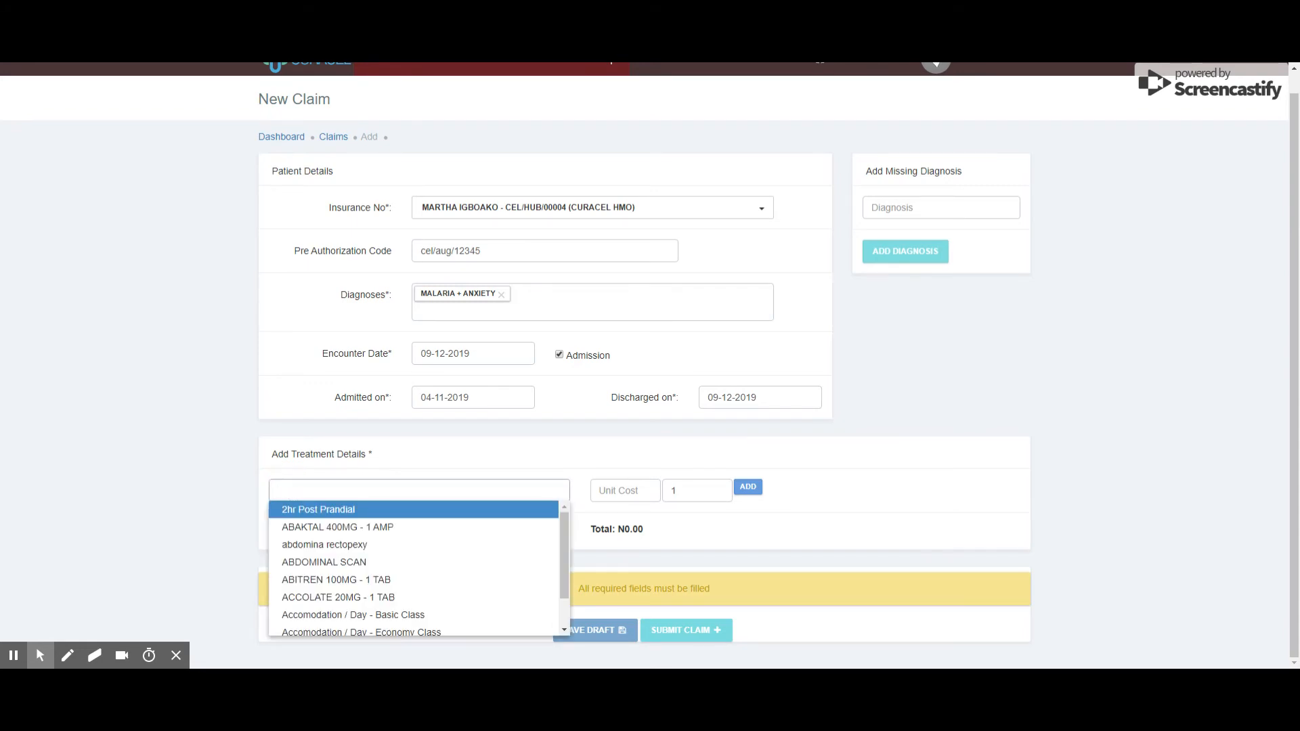
type("co")
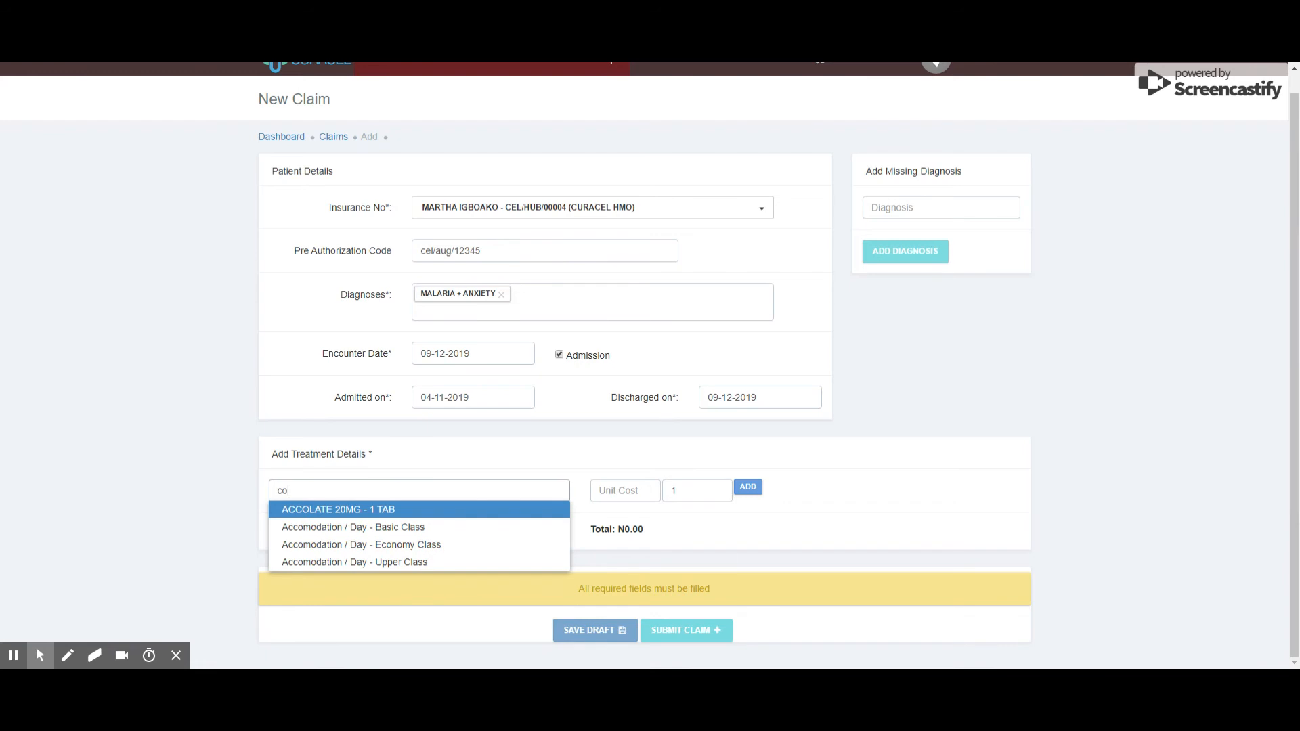
type("nsultat")
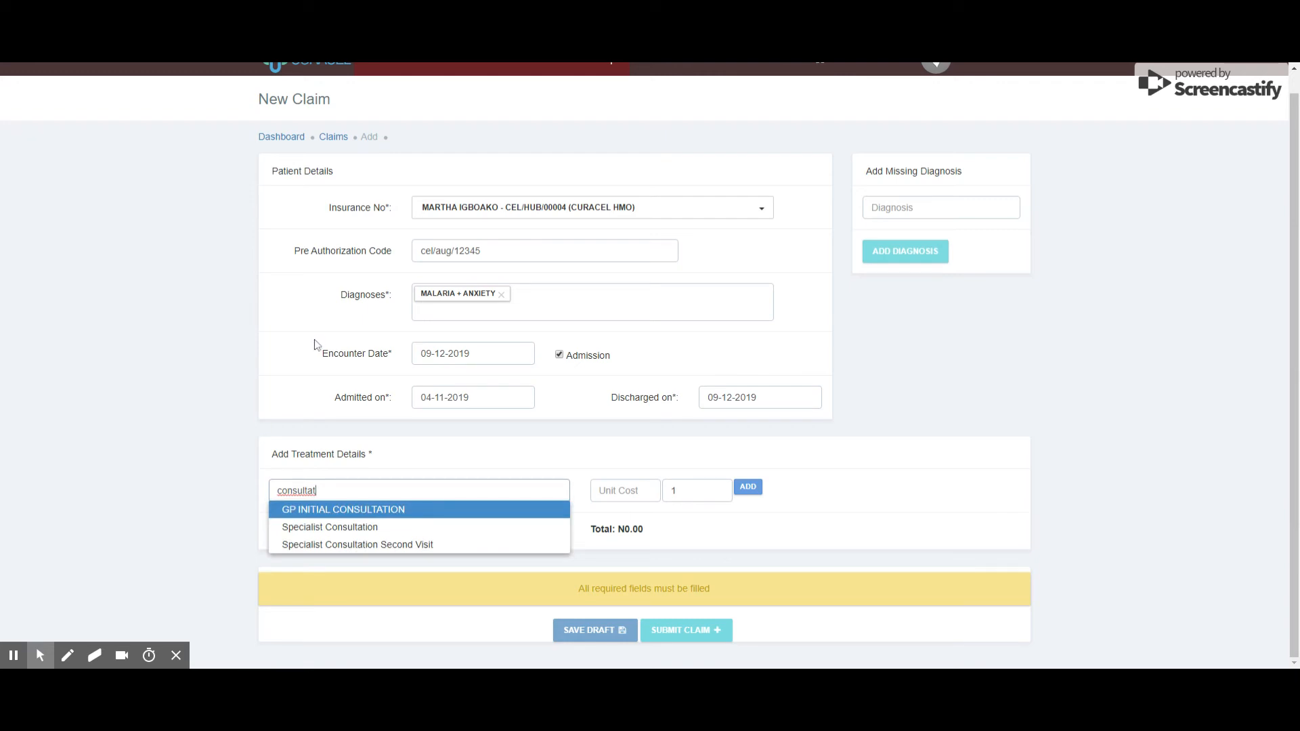
left_click(325, 513)
left_click(610, 512)
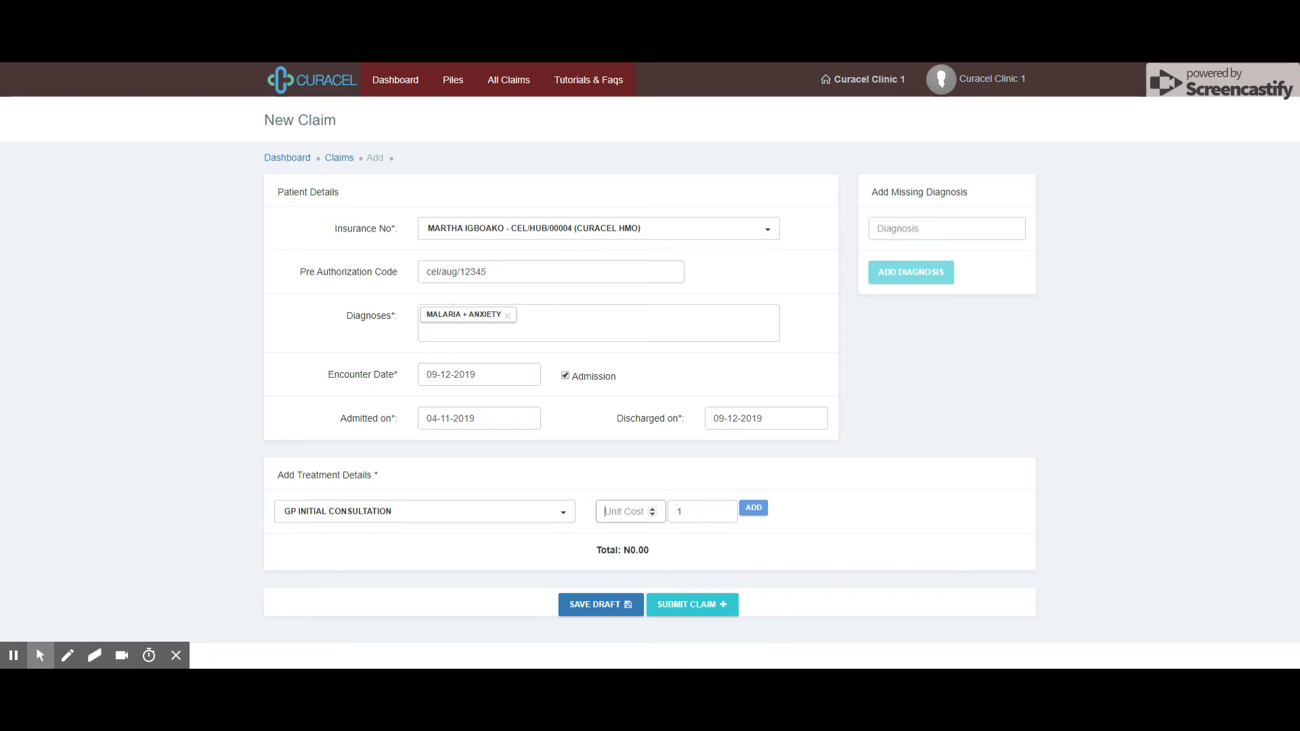
type("1000")
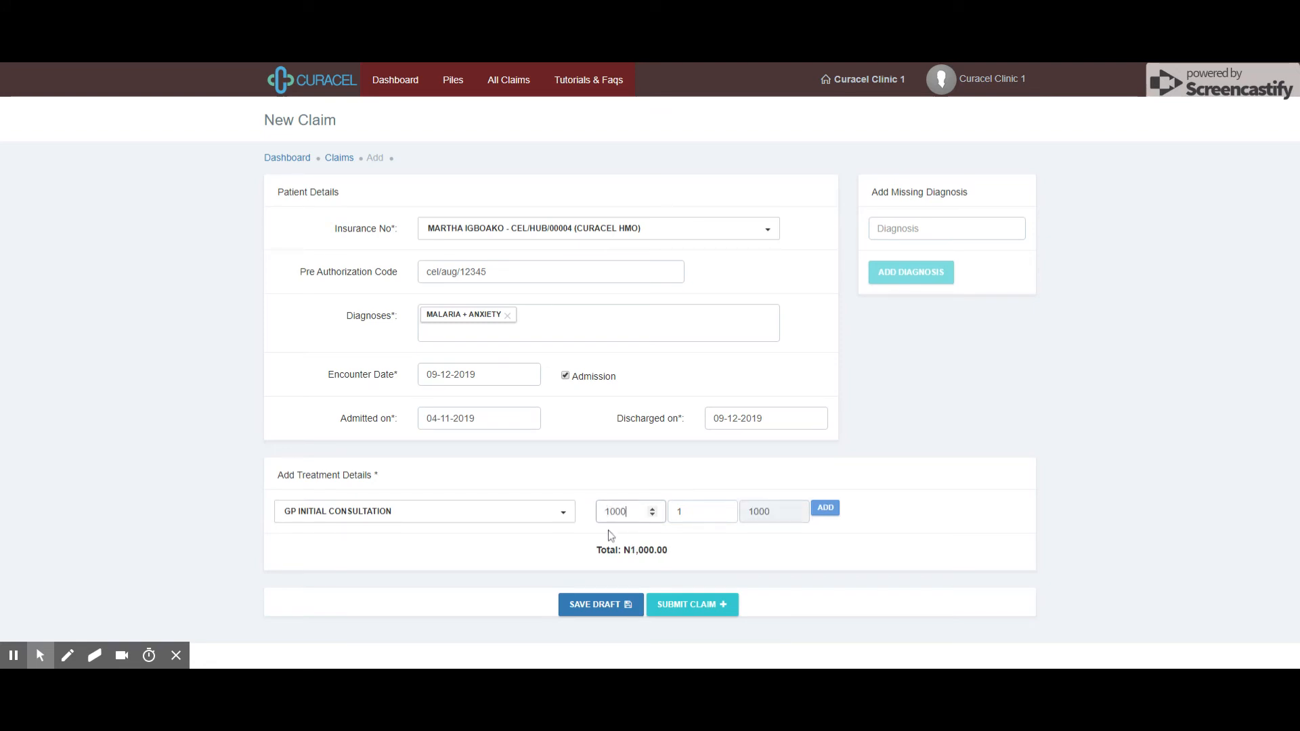
left_click(705, 513)
key("BackSpace")
type("2")
left_click(825, 508)
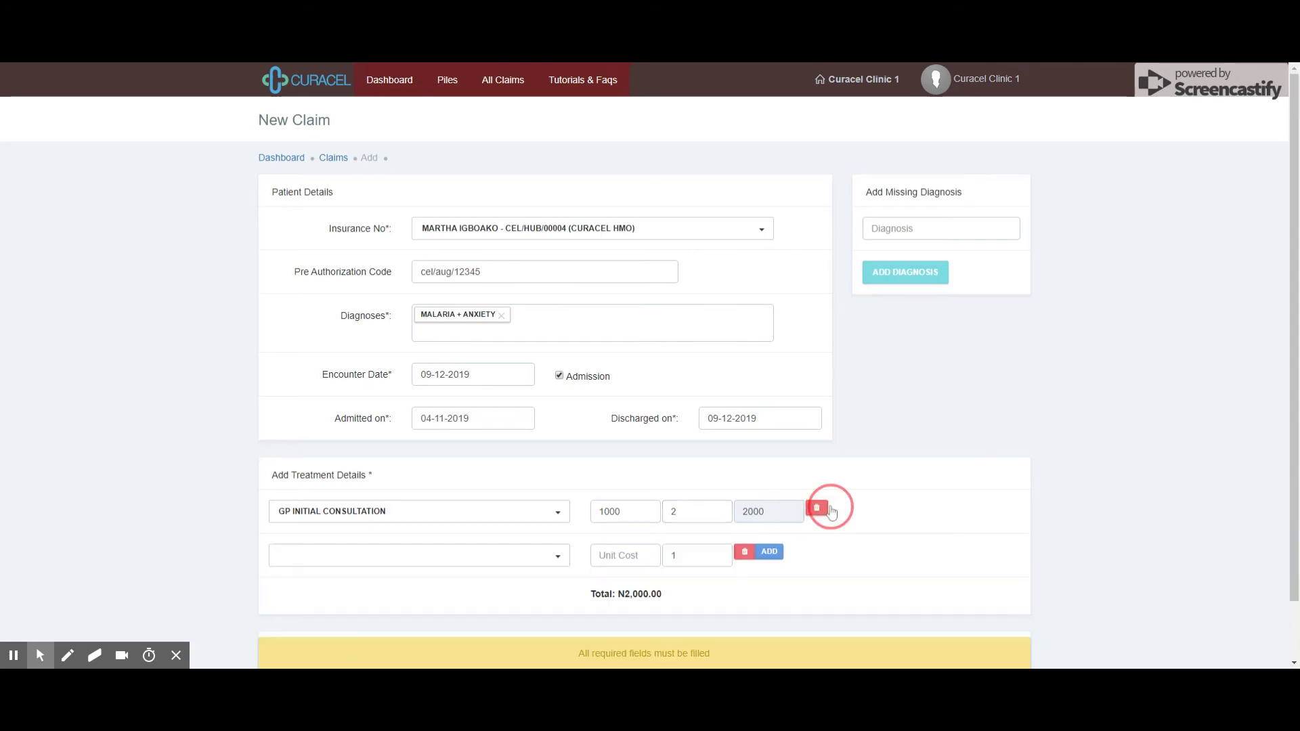
Add an ABDOMINAL SCAN line at 4999 × 12, plus an empty third treatment row
scroll(487, 501, "down", 1)
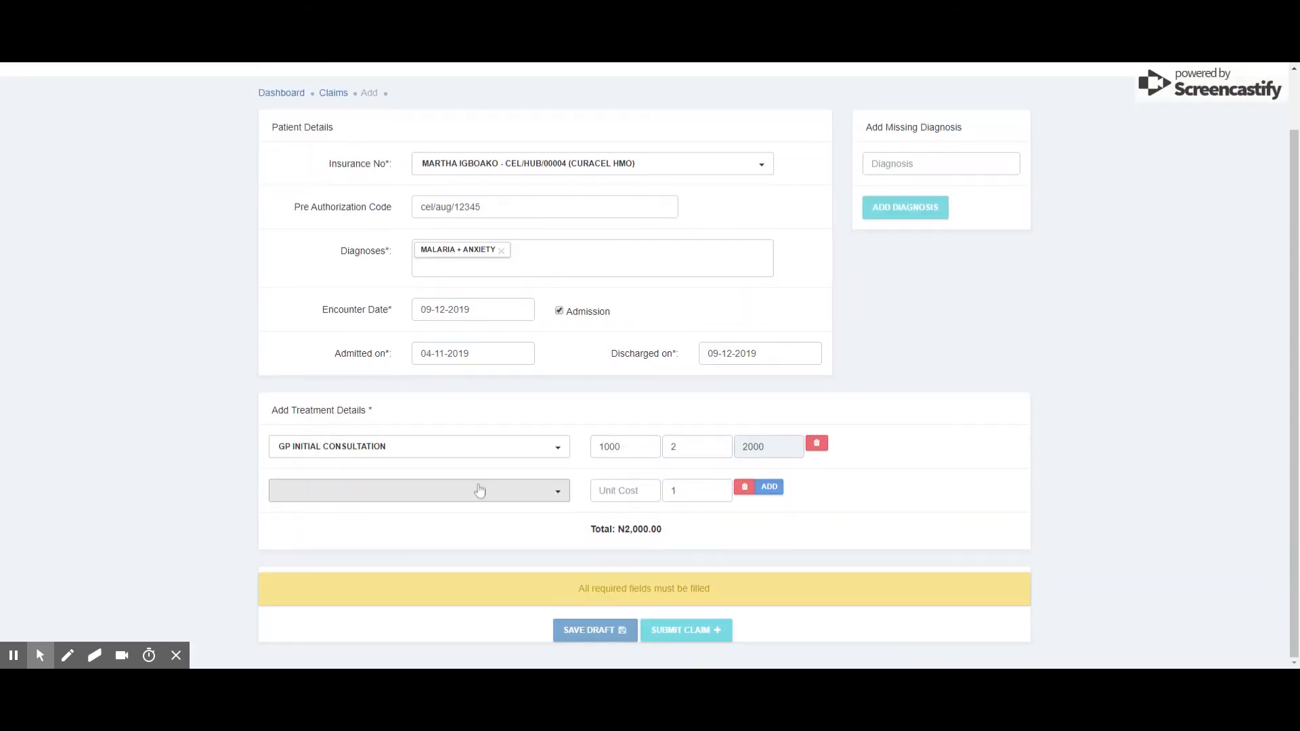
left_click(515, 491)
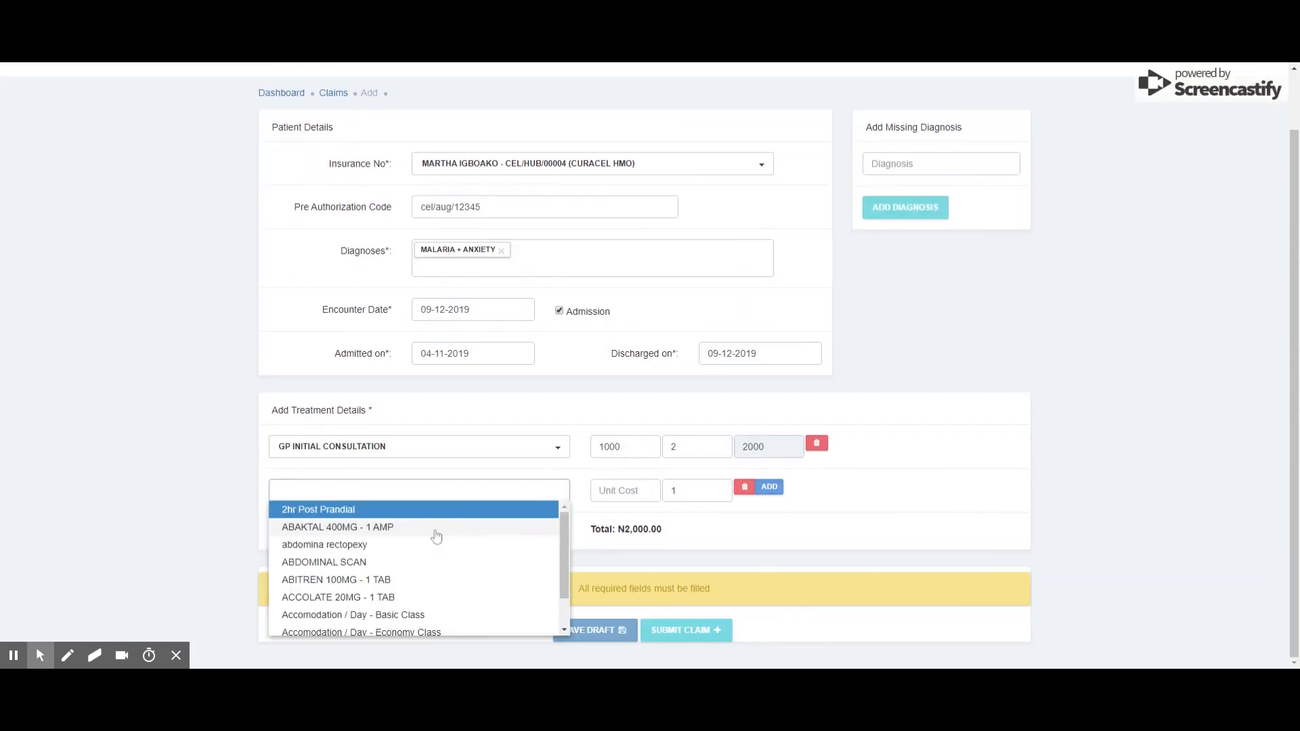
scroll(319, 528, "down", 1)
left_click(322, 524)
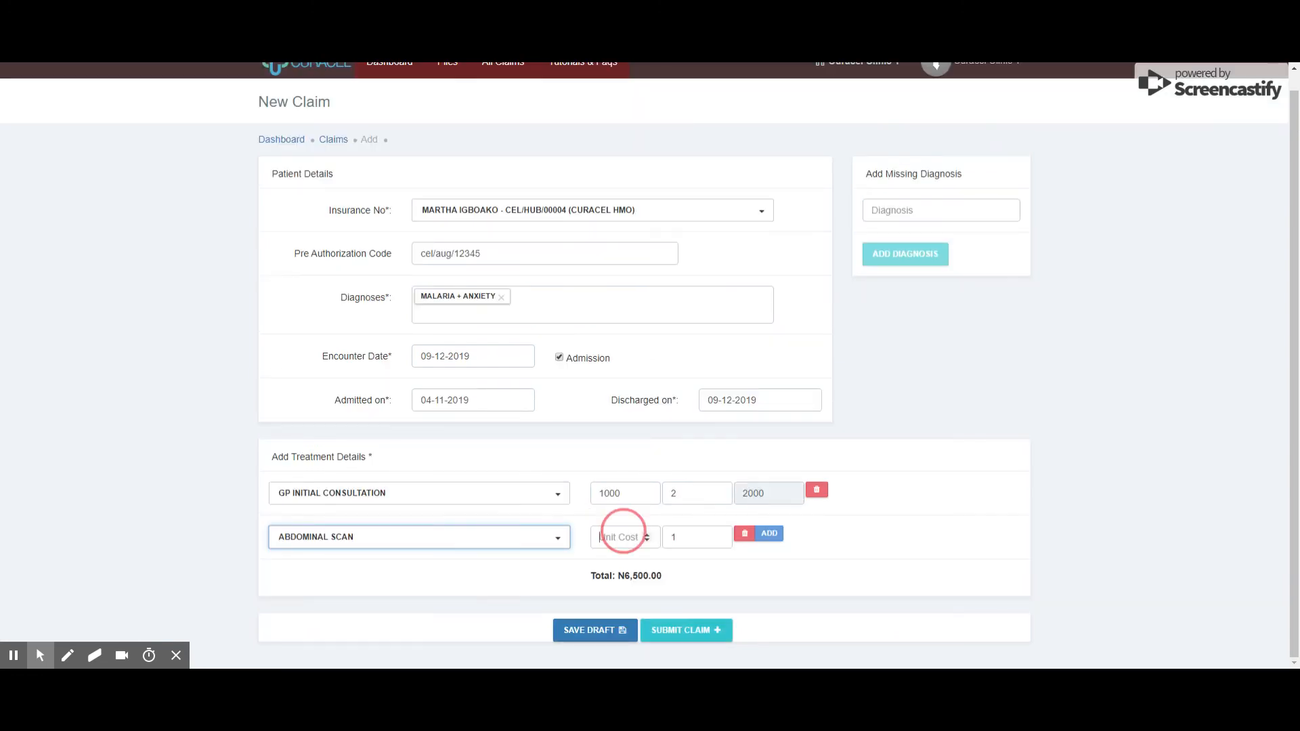
type("4")
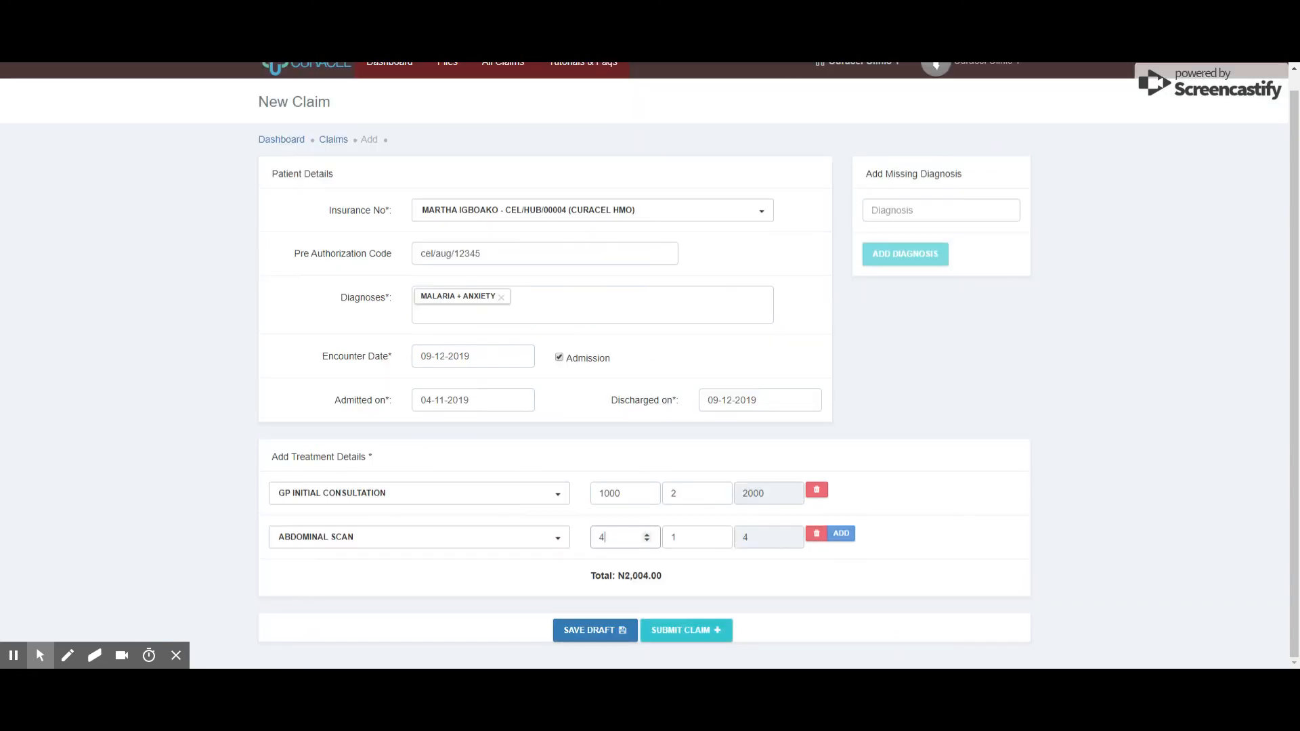
type("999")
left_click(690, 536)
type("2")
left_click(840, 534)
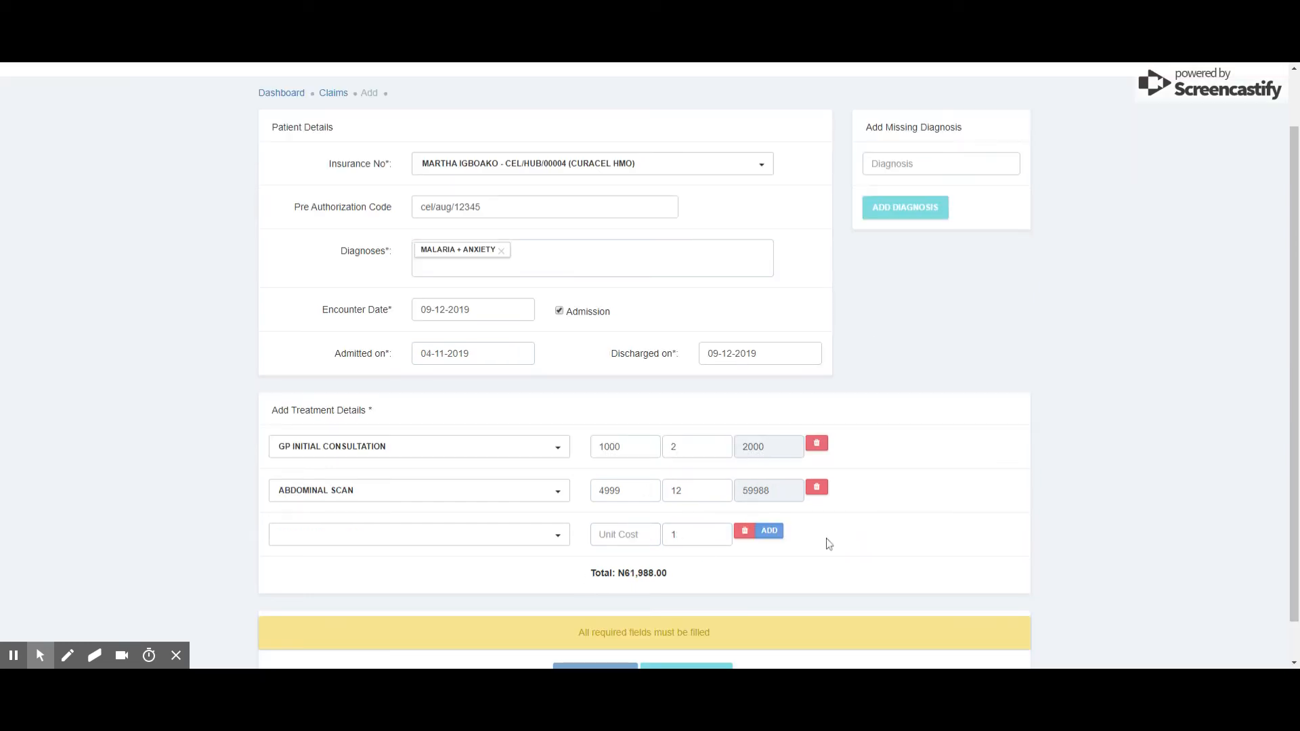
left_click(530, 538)
scroll(470, 505, "down", 3)
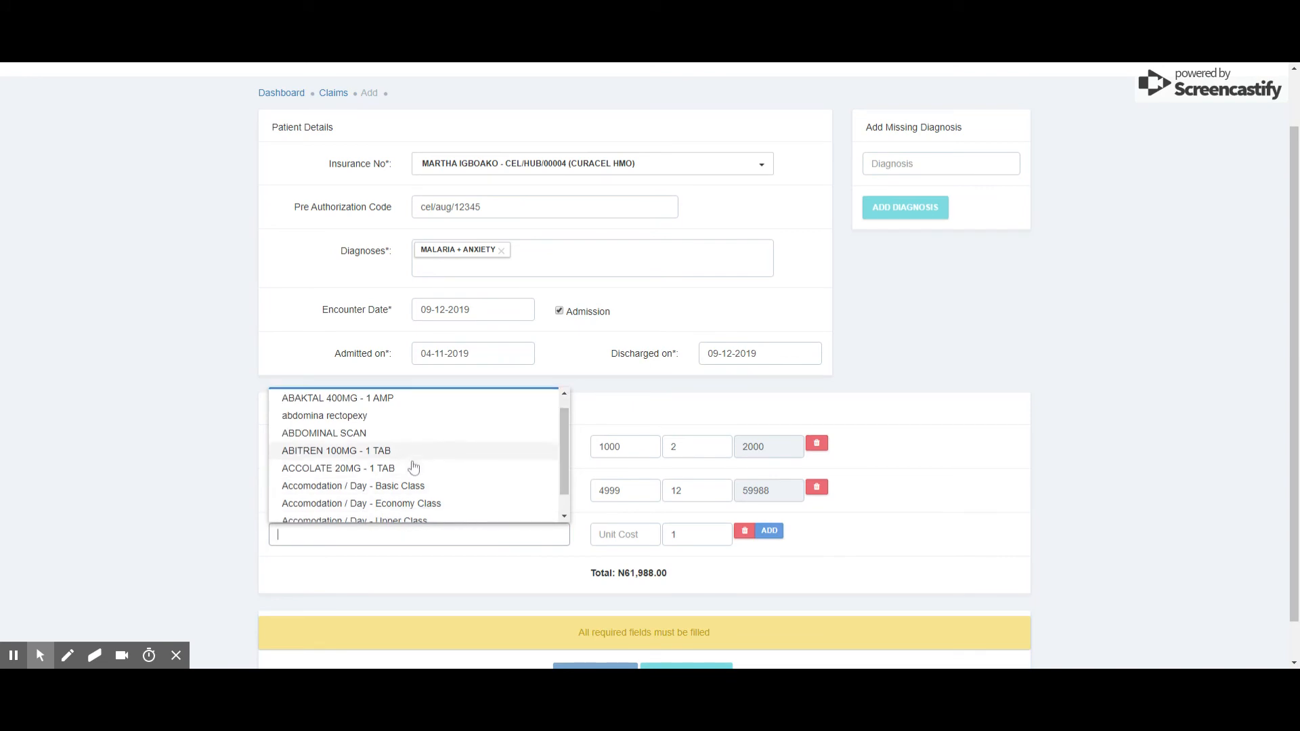
Add ACETAZOLAMIDE 250MG - 1 TAB at unit cost 23, quantity 45, without prescription format
left_click(420, 580)
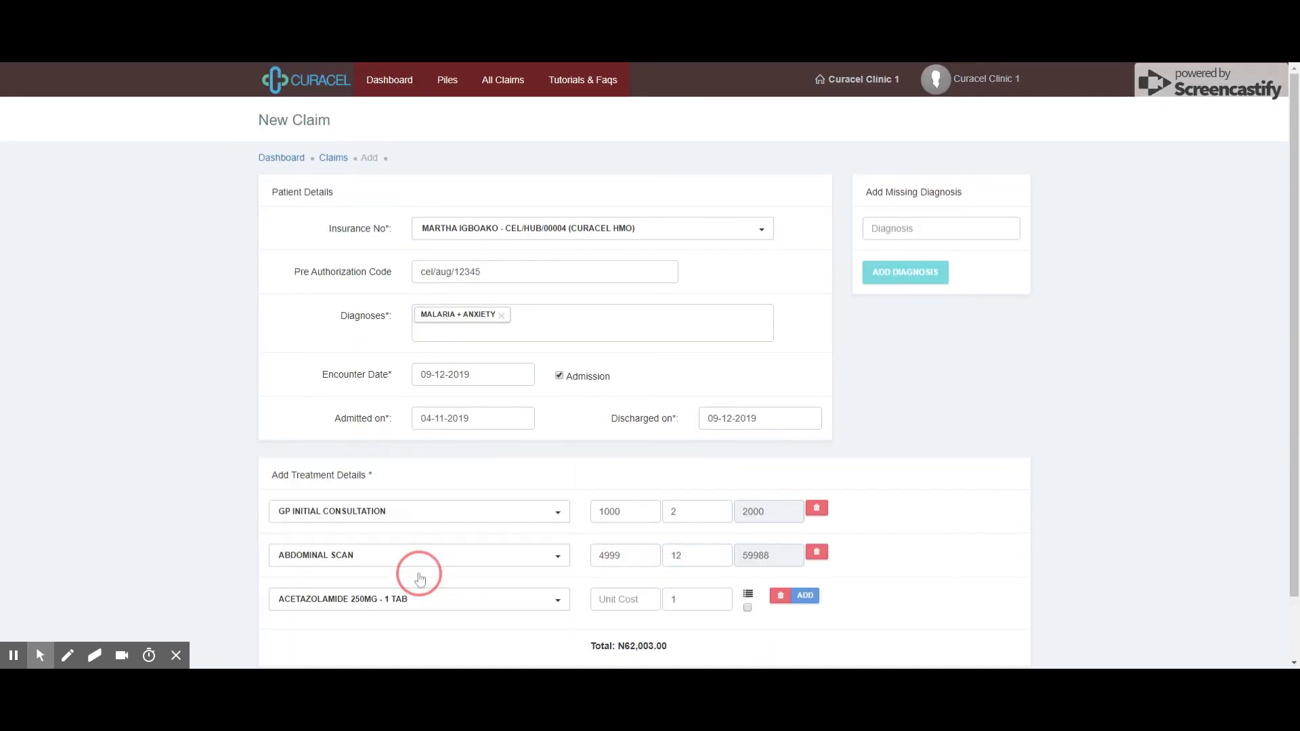
left_click(620, 600)
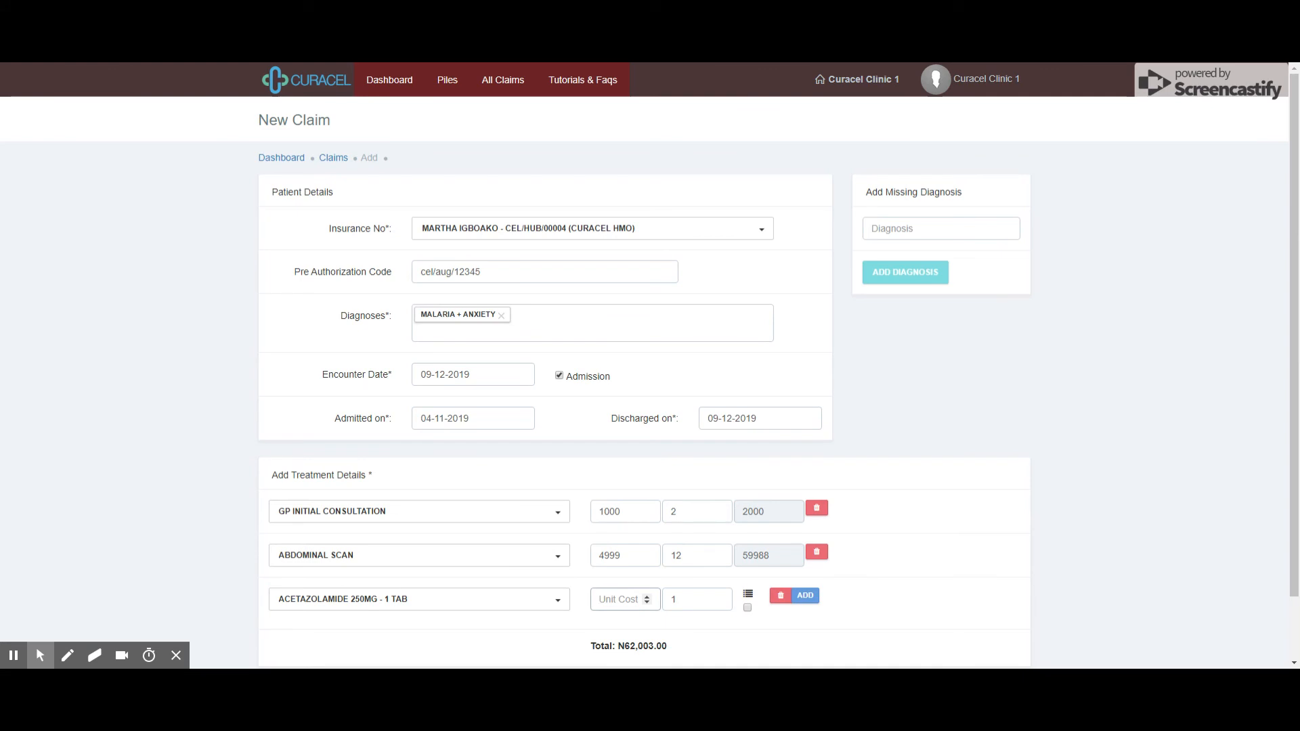
type("23")
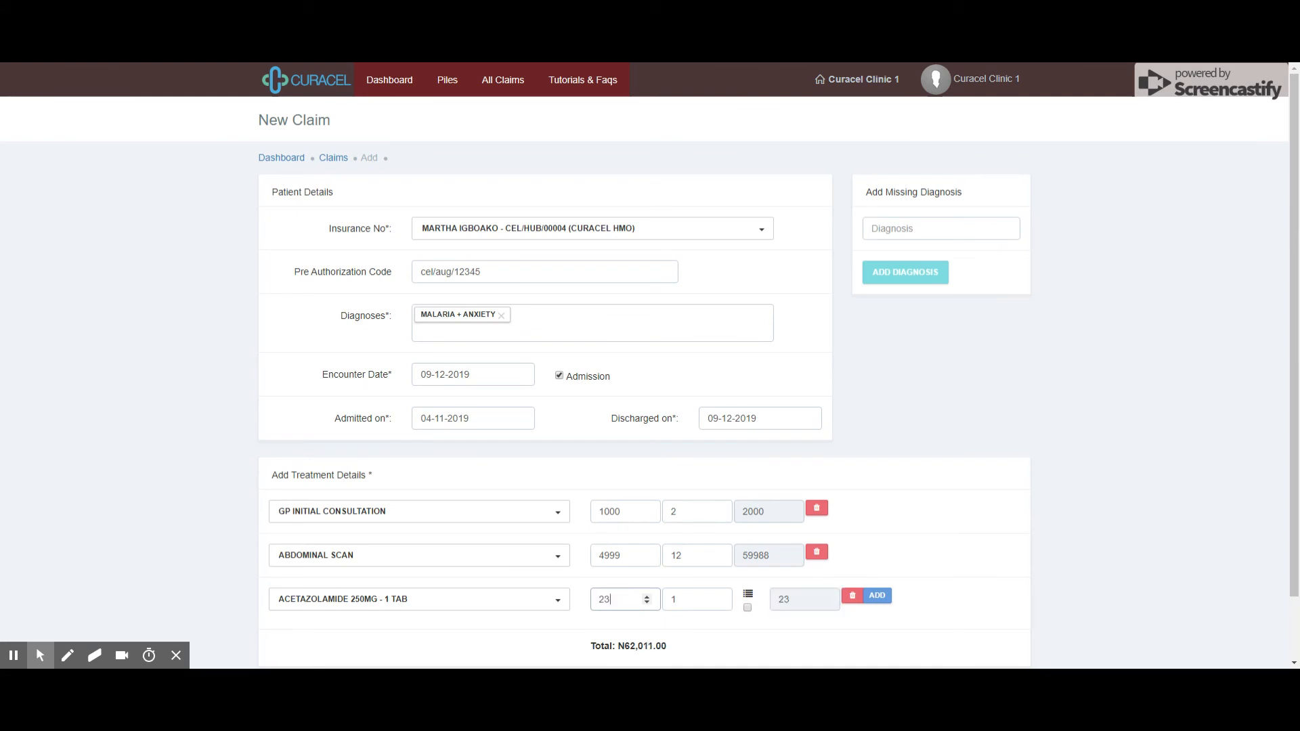
scroll(677, 621, "down", 2)
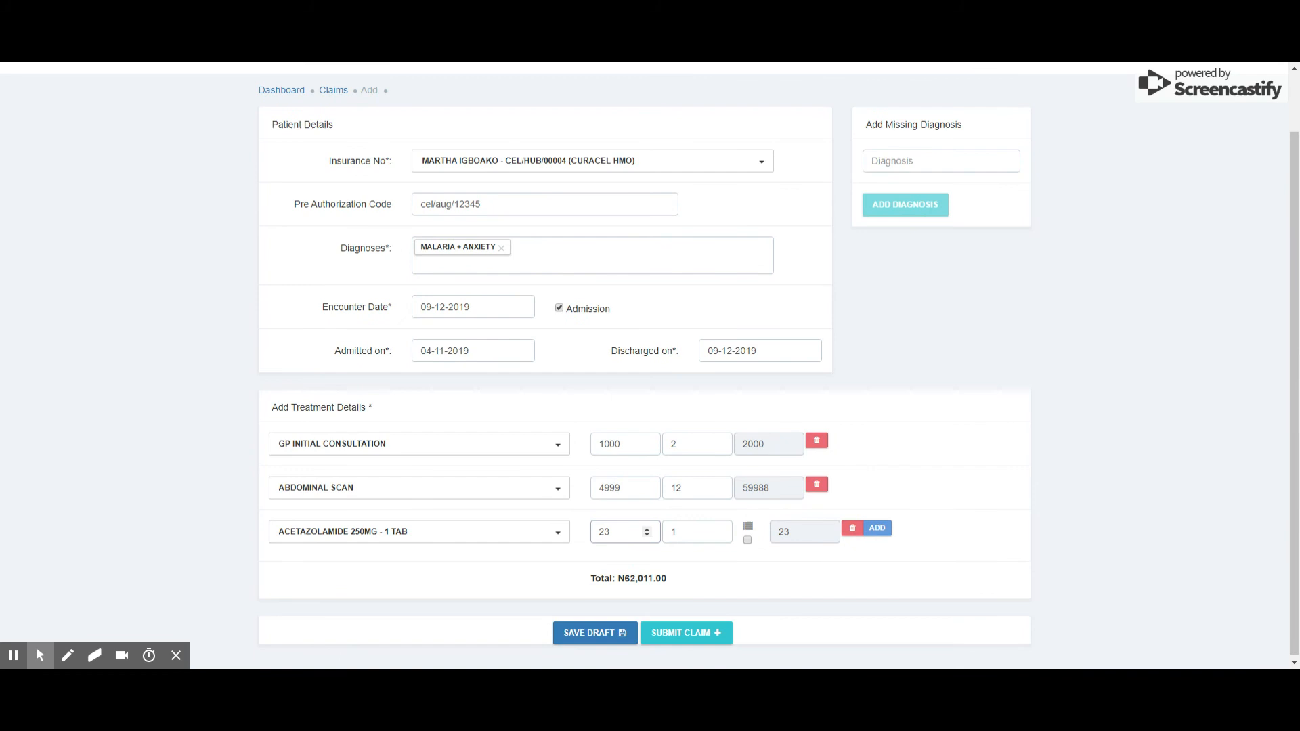
left_click(748, 541)
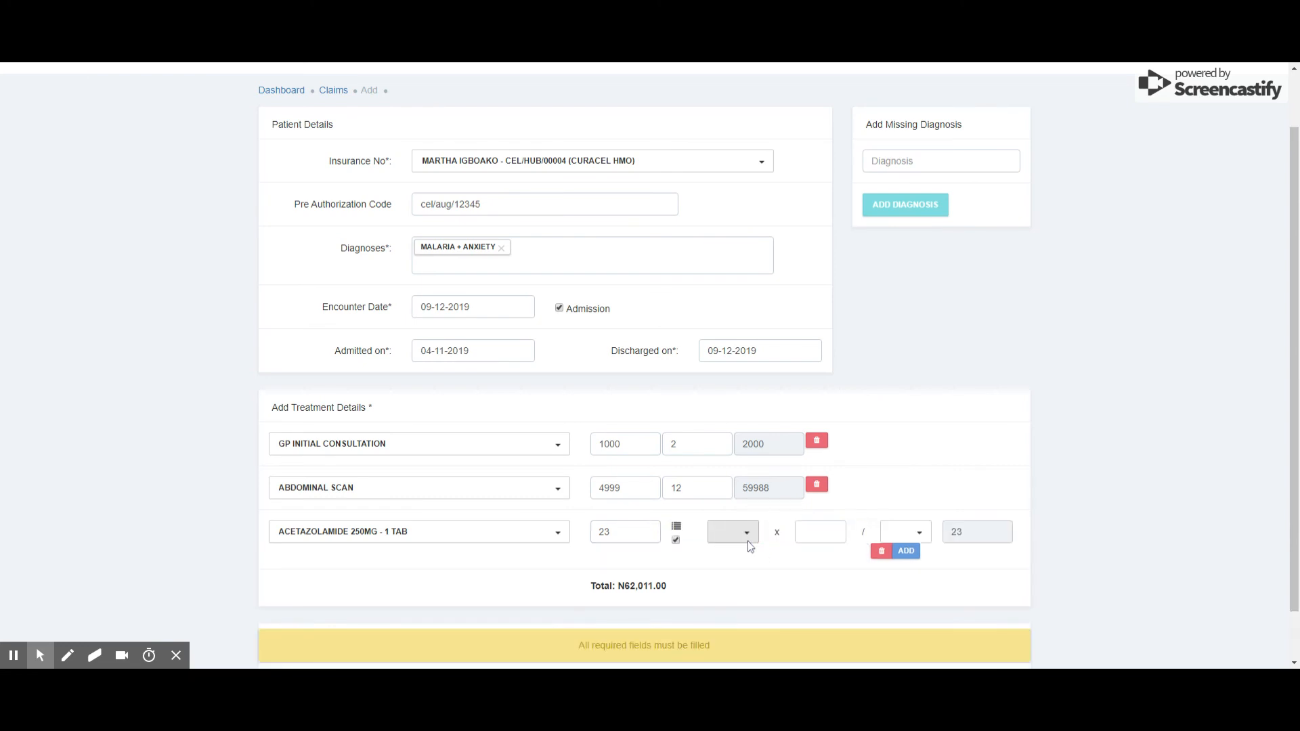
left_click(730, 540)
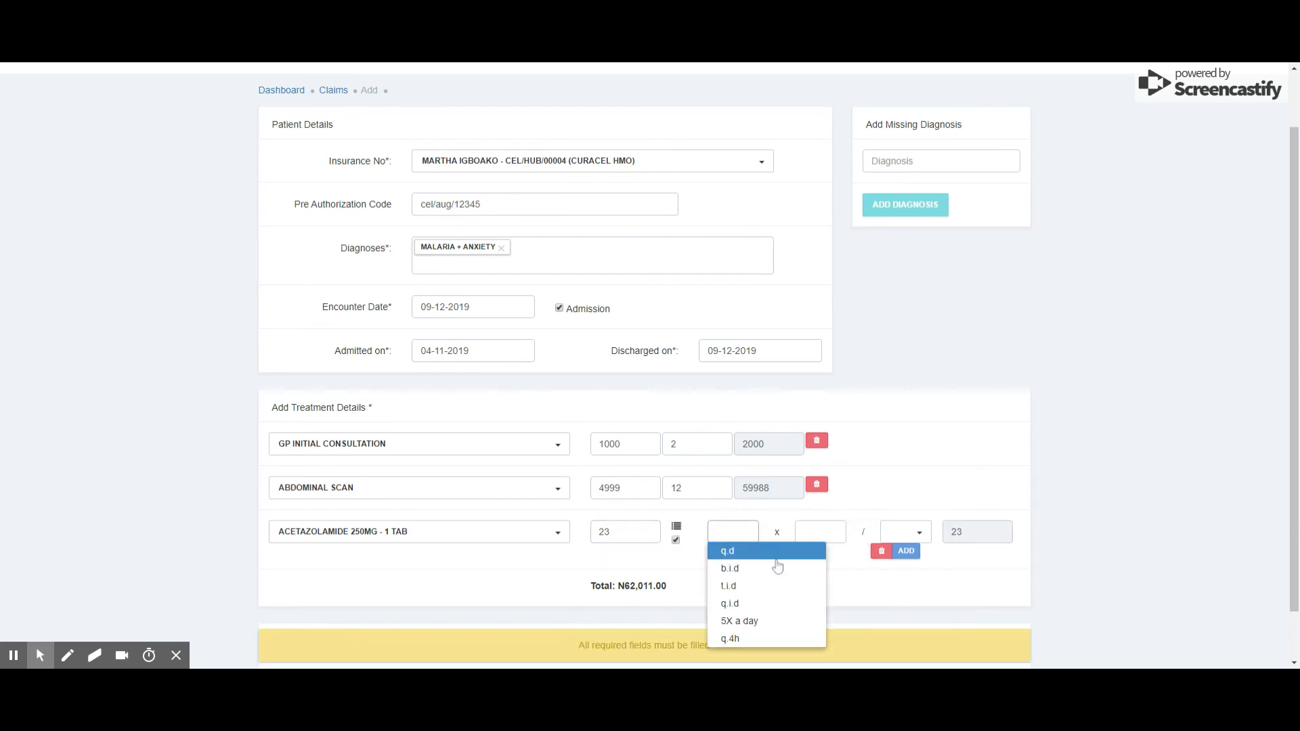
left_click(677, 541)
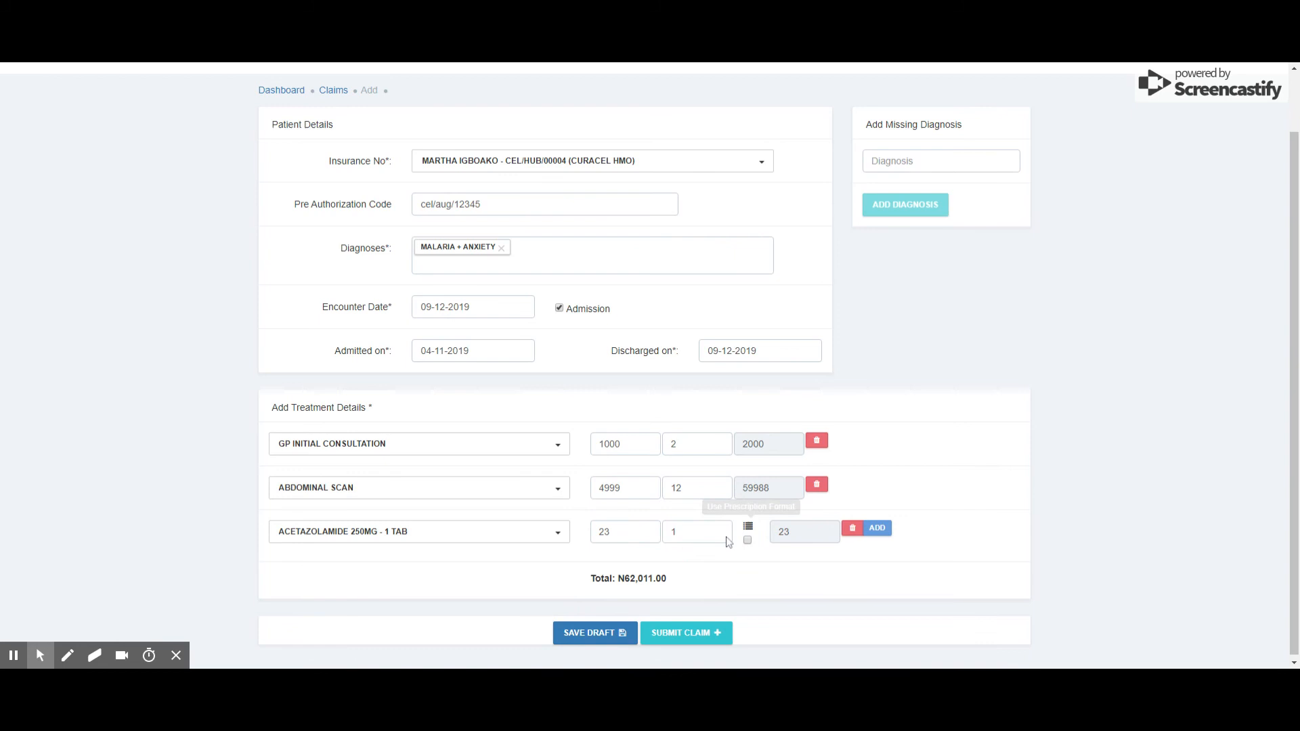
left_click(699, 533)
key("BackSpace")
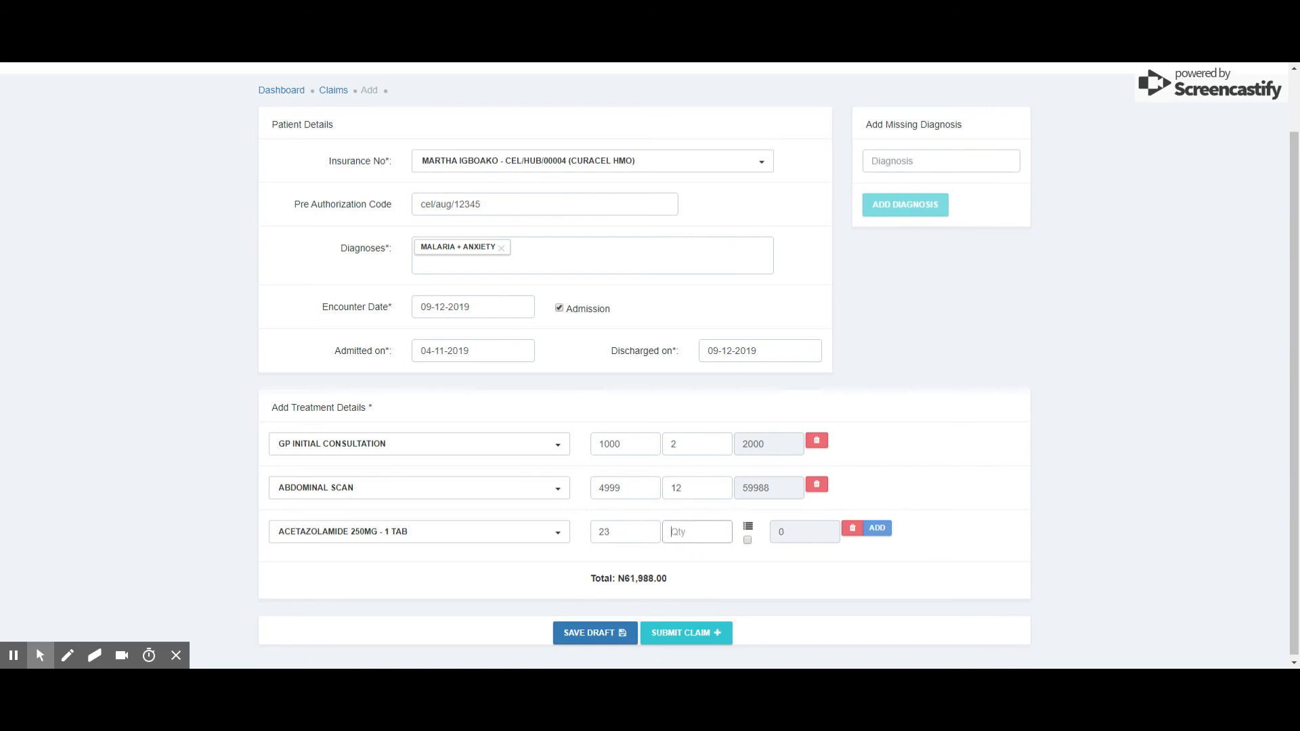
type("45")
left_click(877, 529)
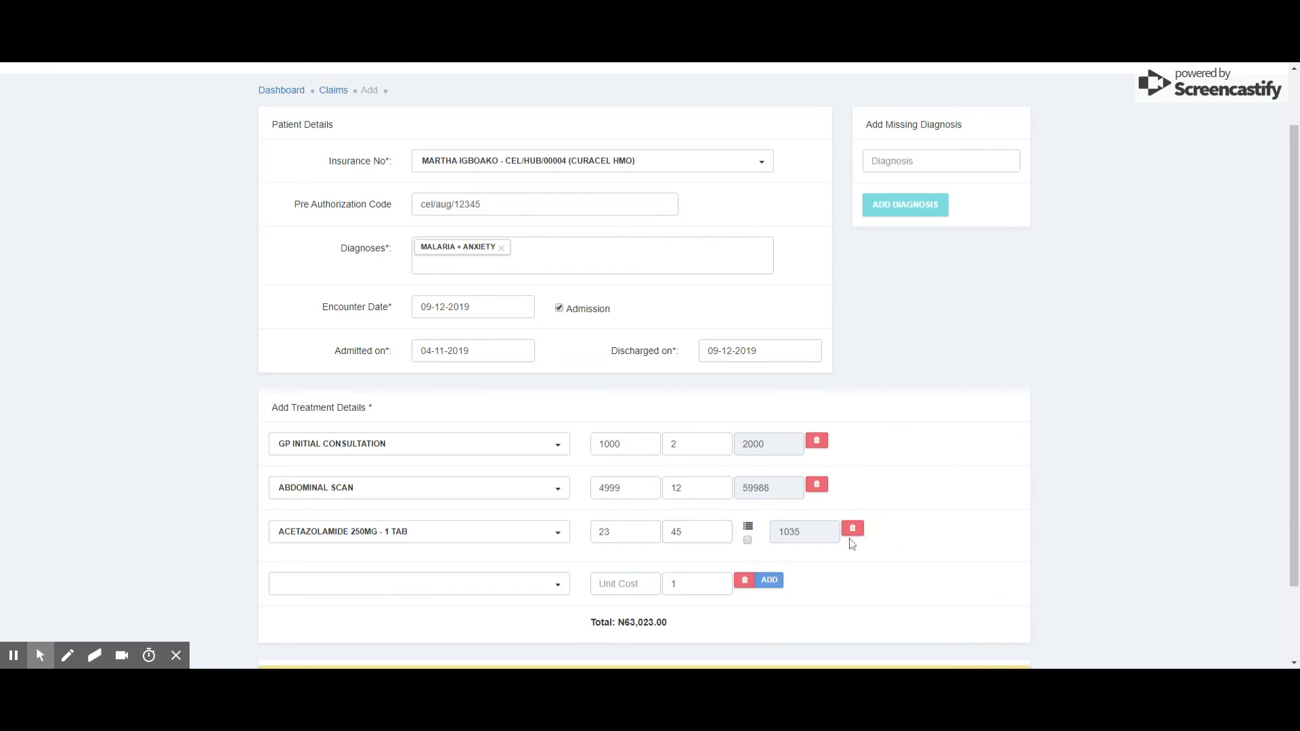
Remove the empty fourth treatment row, save the claim as a draft and dismiss the confirmation
left_click(745, 584)
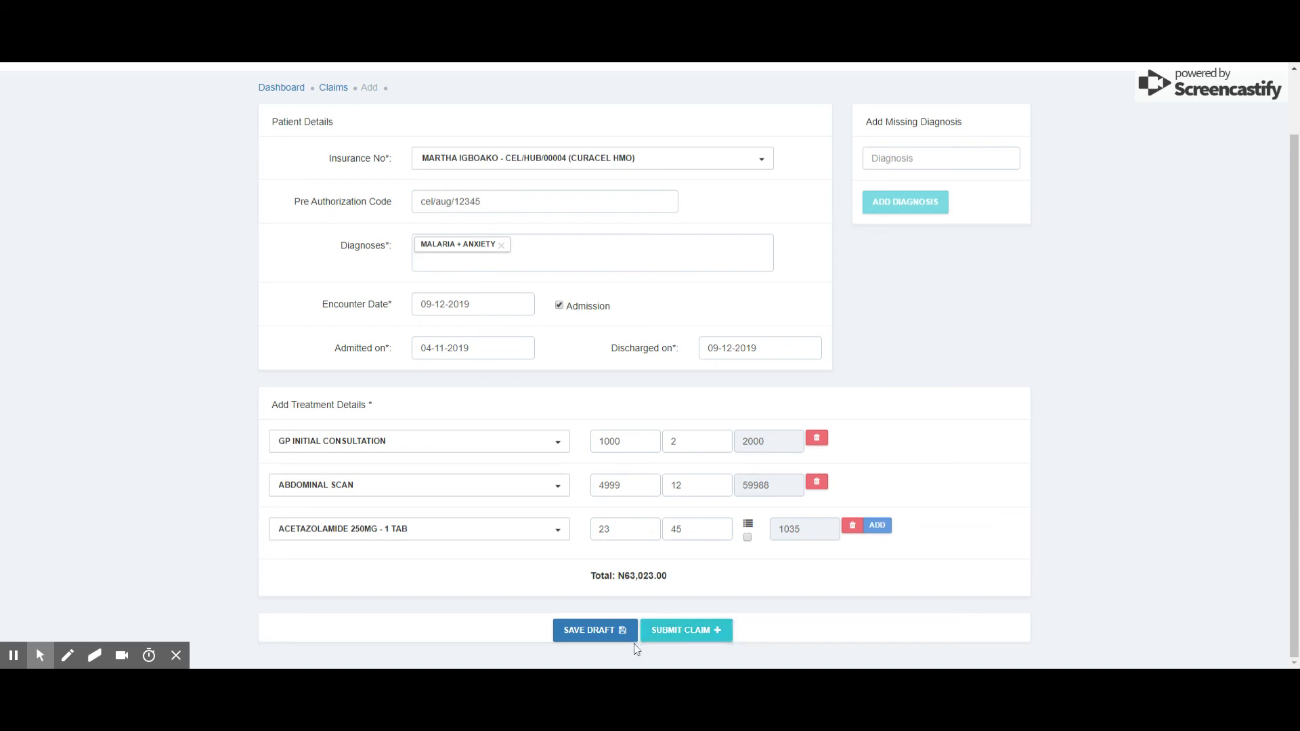
left_click(564, 635)
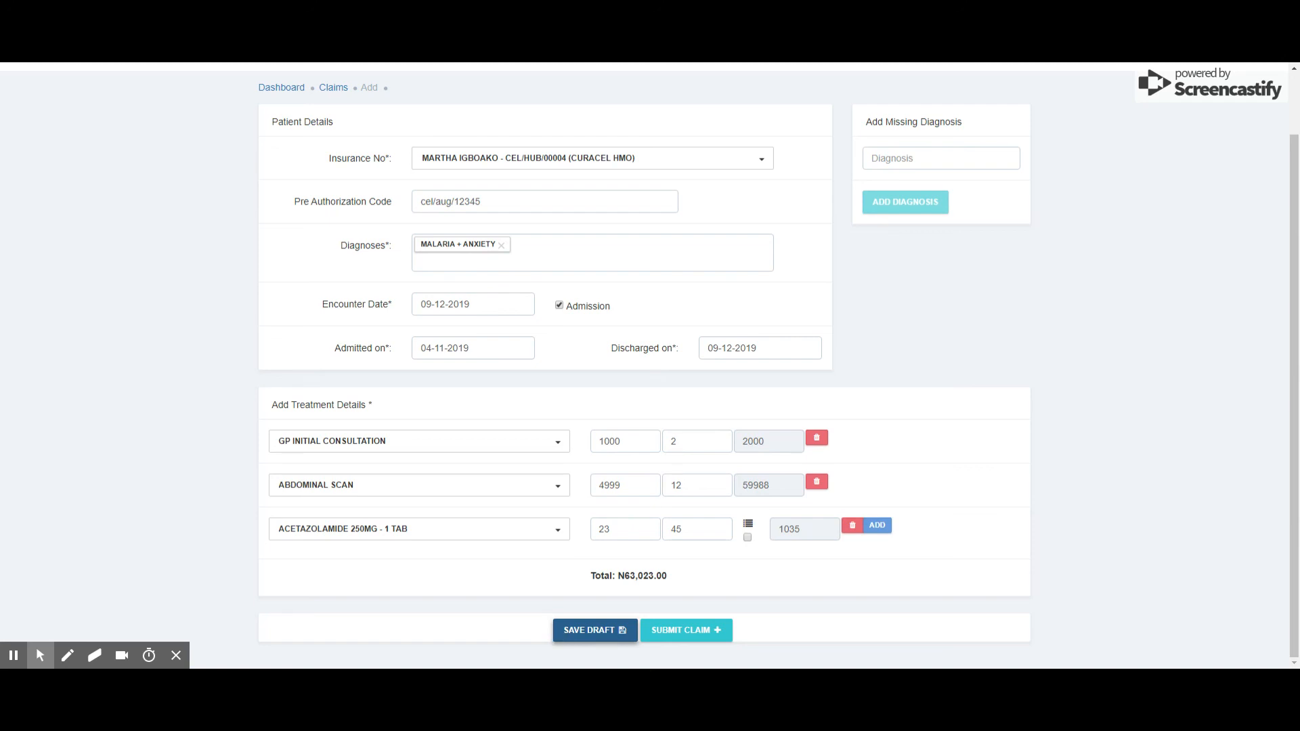
left_click(584, 632)
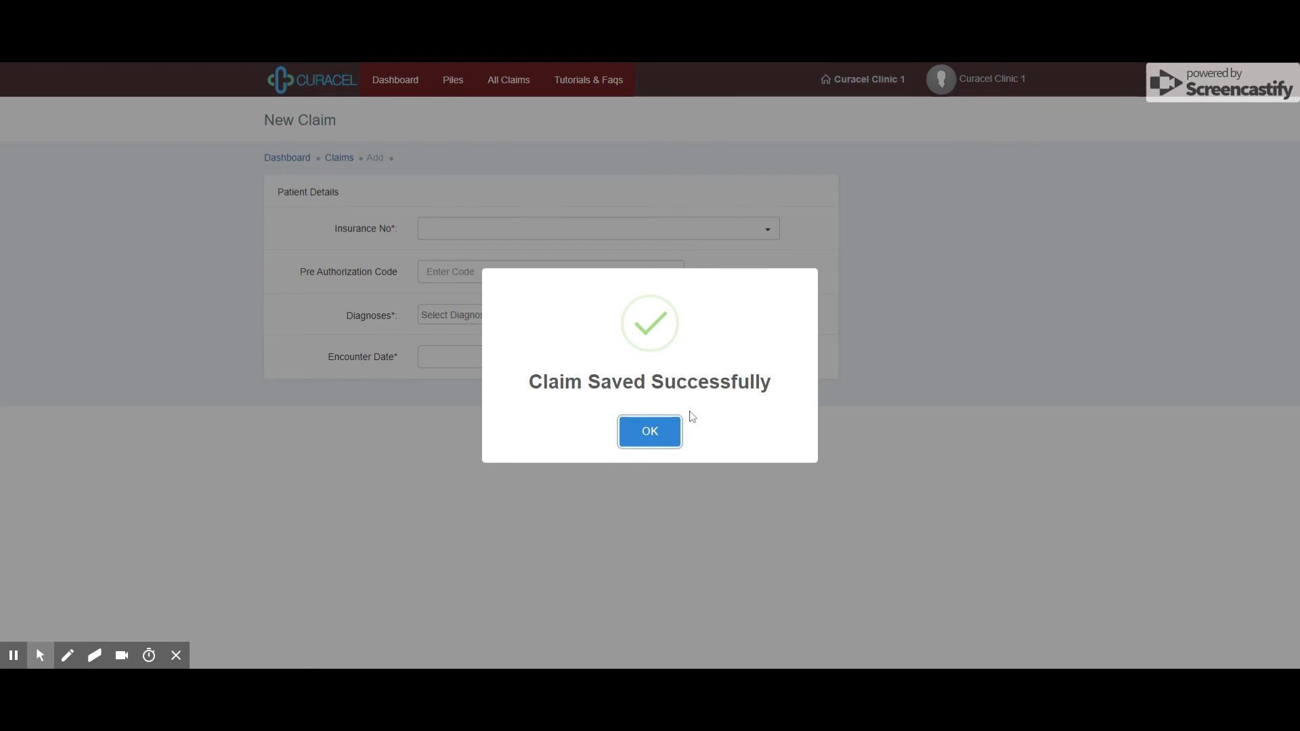
left_click(649, 440)
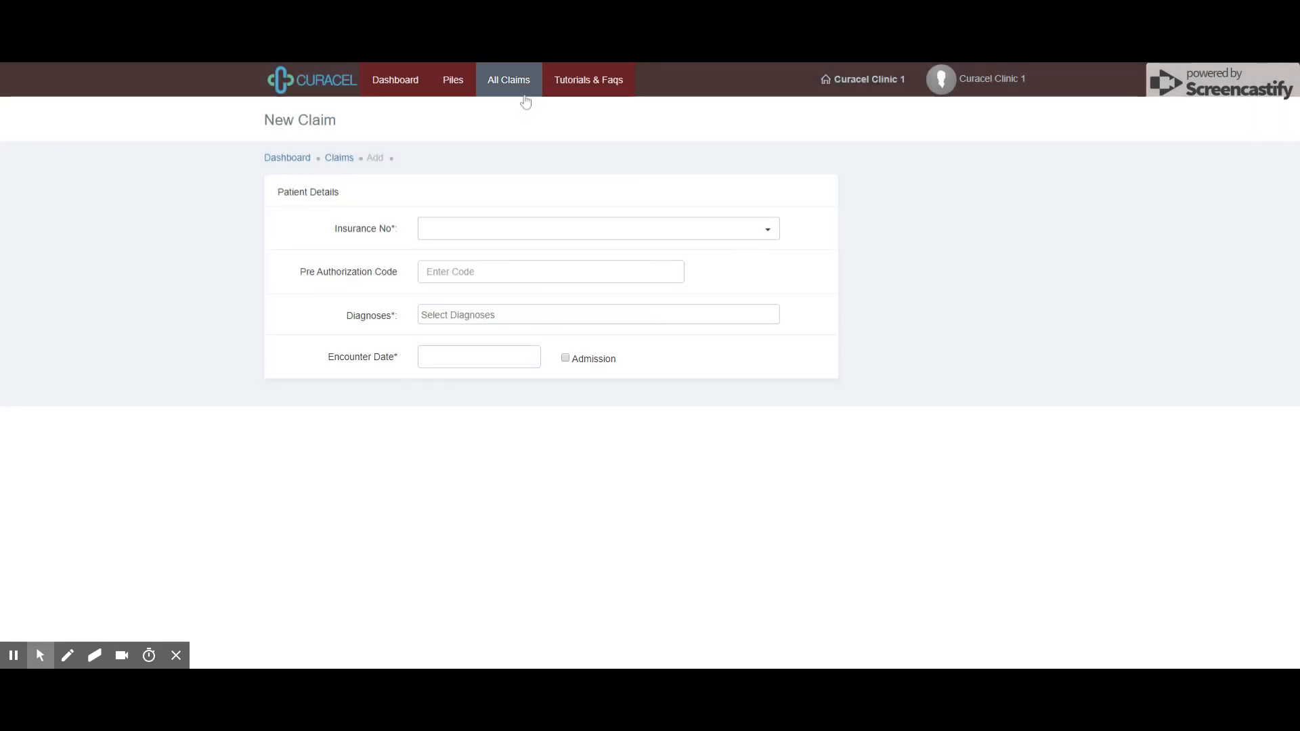
Submit all unsubmitted claims in the Curacel HMO pile from Claim Piles
left_click(523, 88)
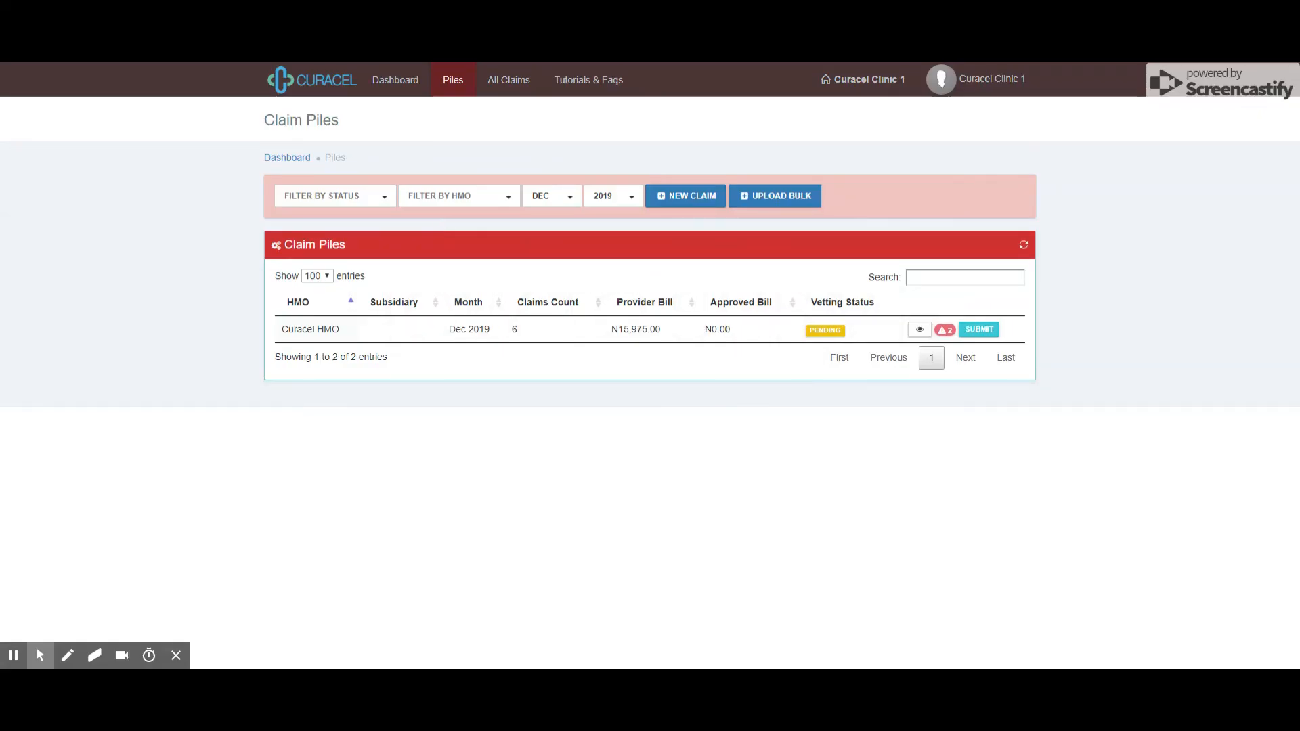
left_click(453, 88)
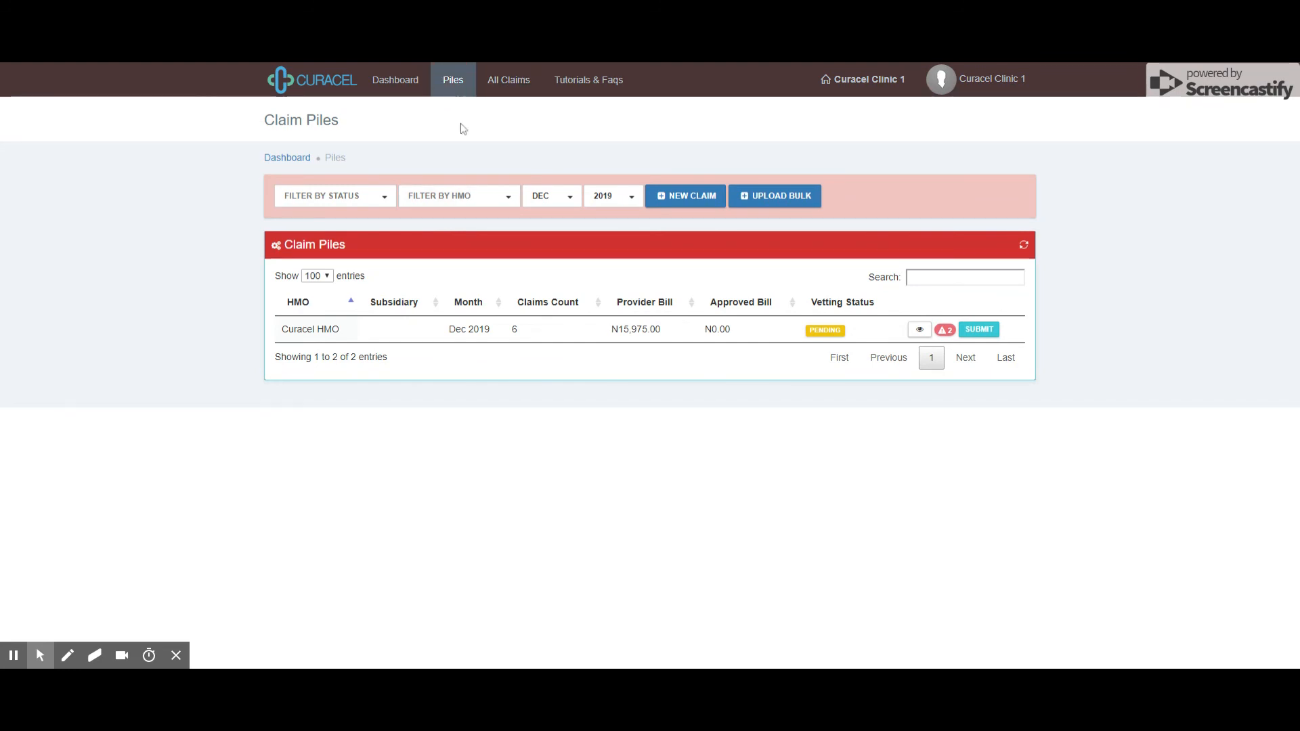
left_click(993, 337)
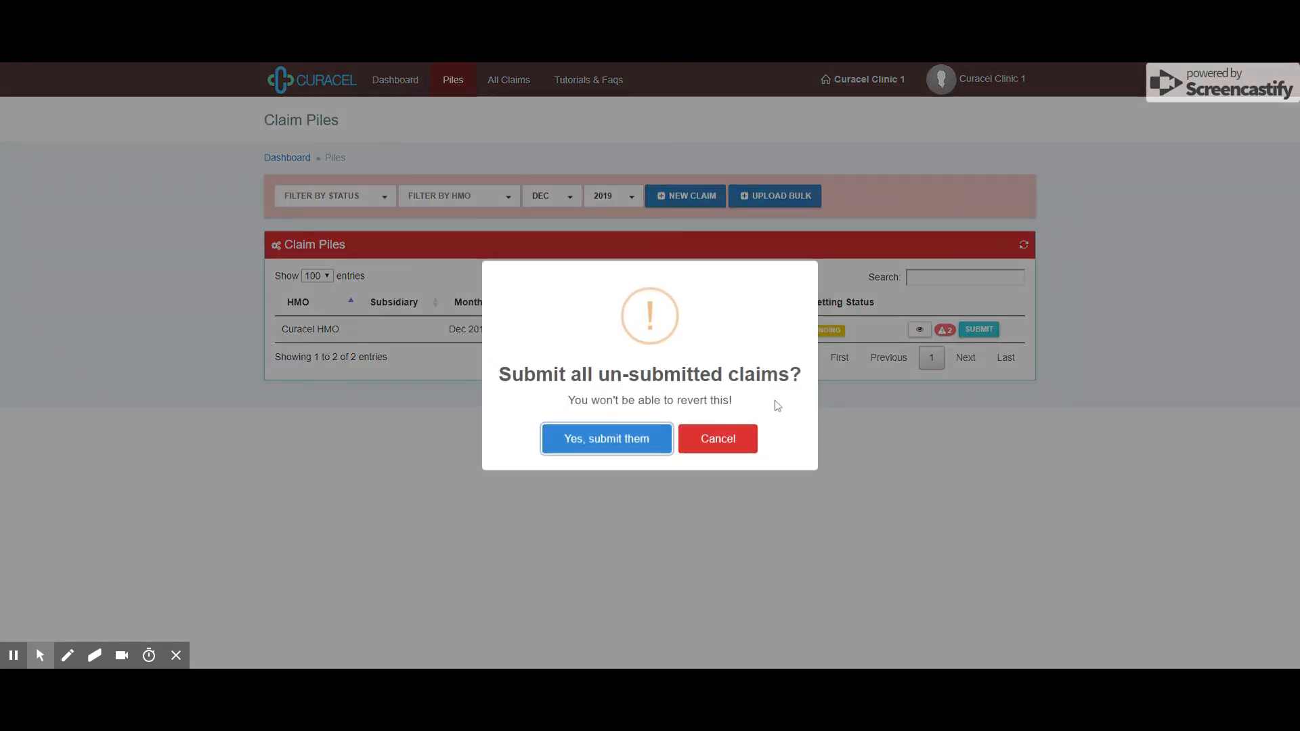
left_click(630, 441)
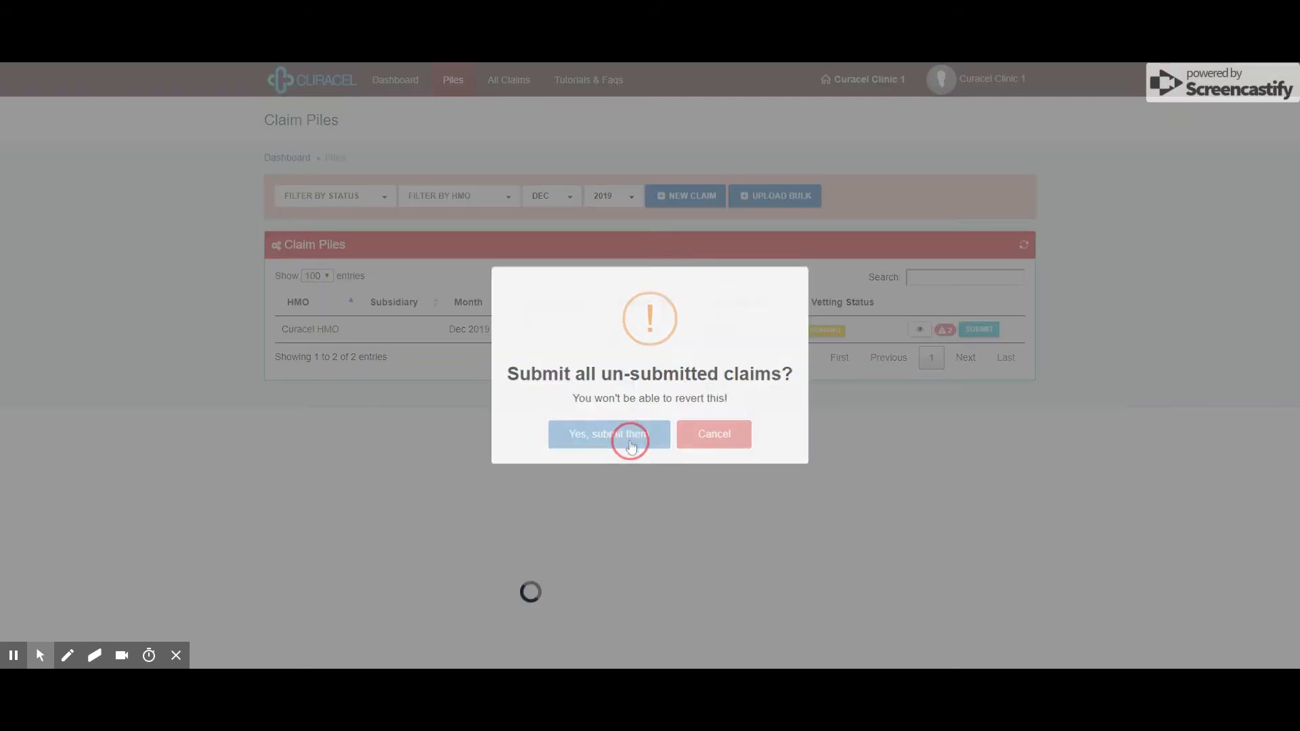